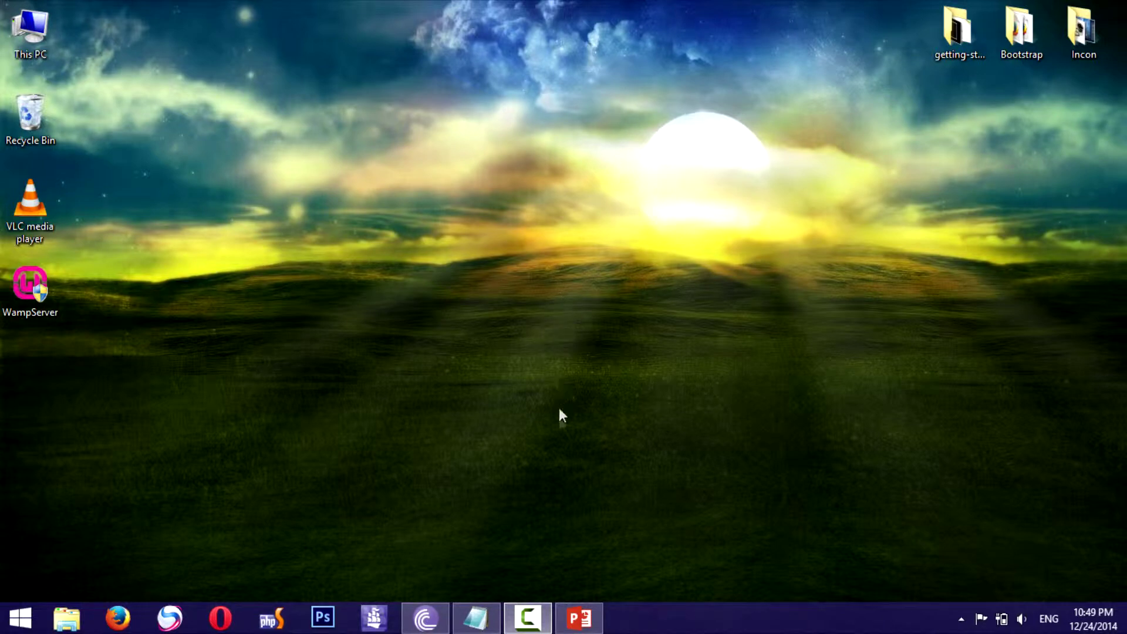
# Step: Restore the Presentation1 PowerPoint window from the taskbar
pyautogui.click(579, 617)
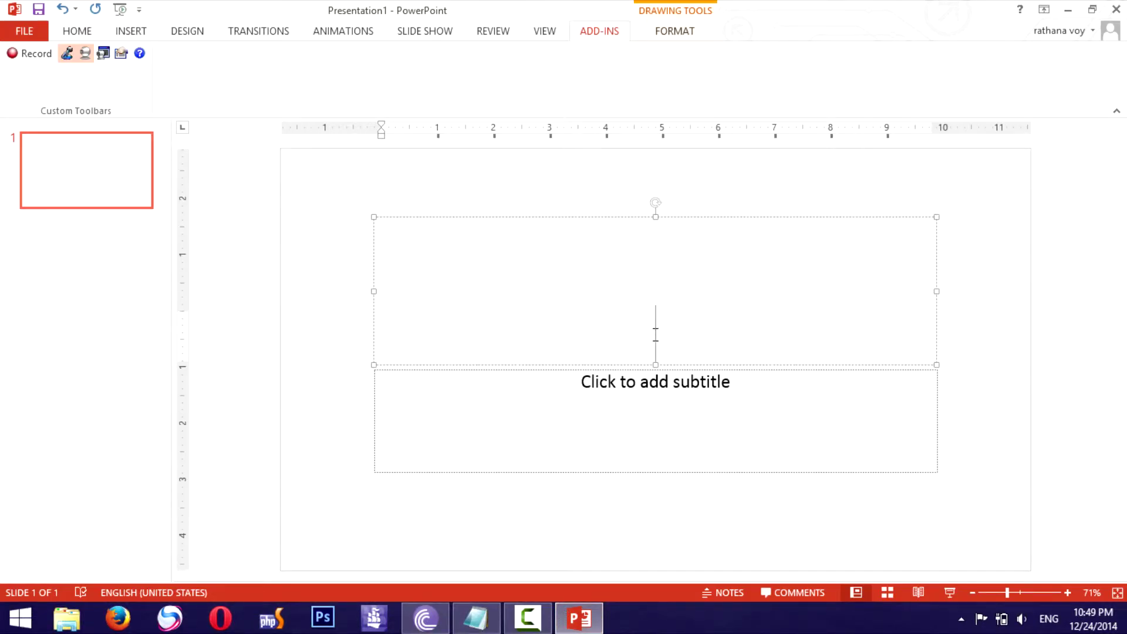
# Step: Enter 'this the first text' as the title and 'and this is the second text' as the subtitle, narrowing the subtitle box
pyautogui.write('this ')
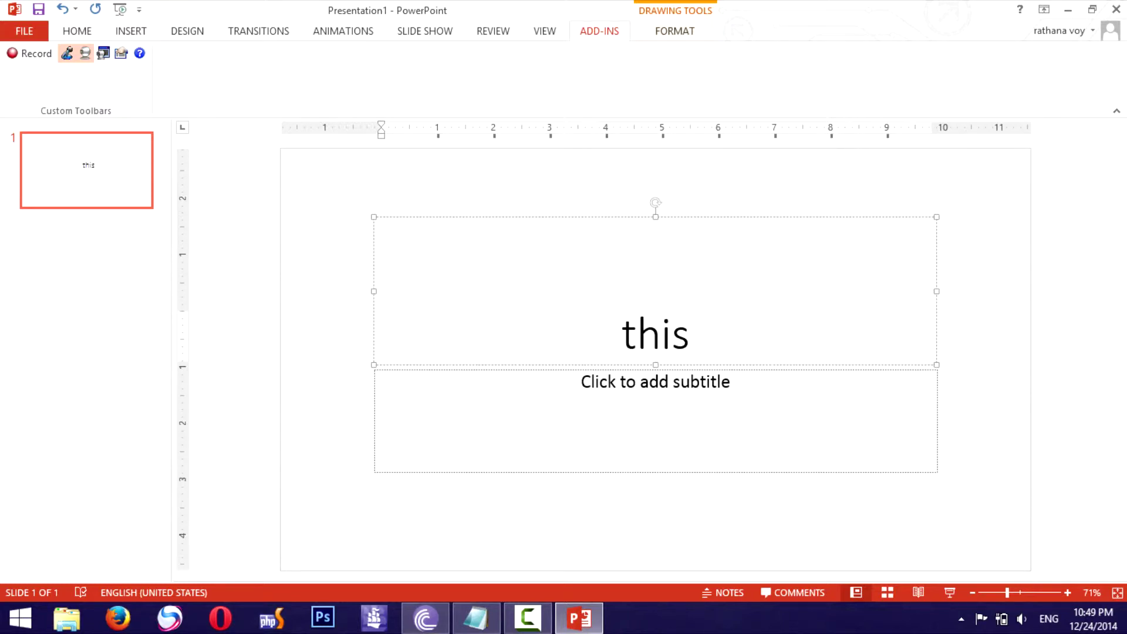
pyautogui.write('the first text')
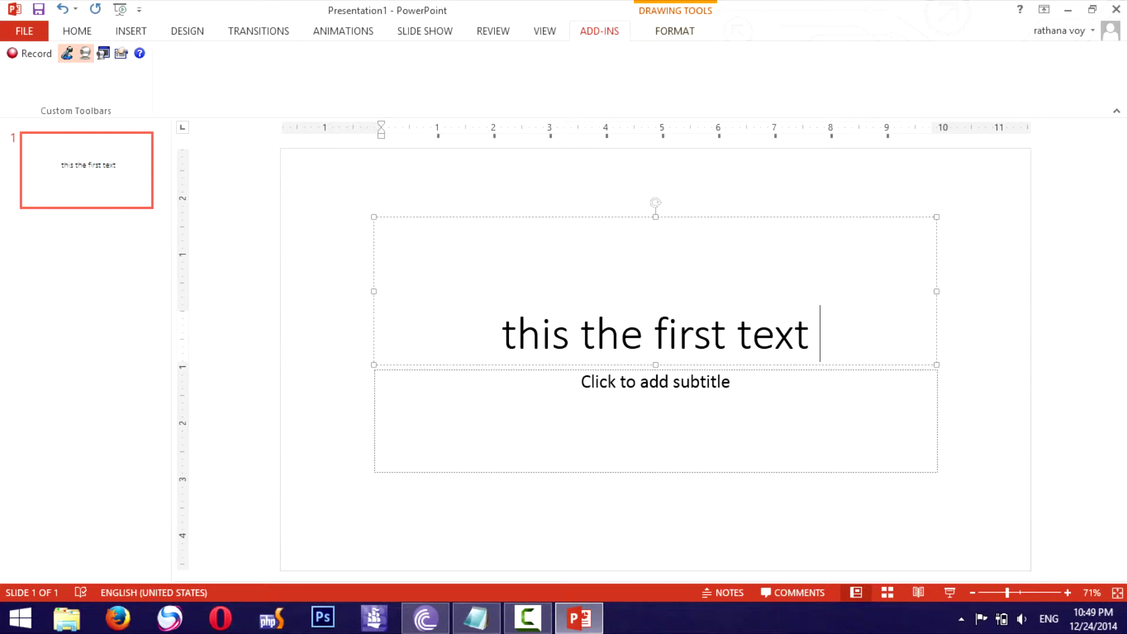
pyautogui.click(667, 393)
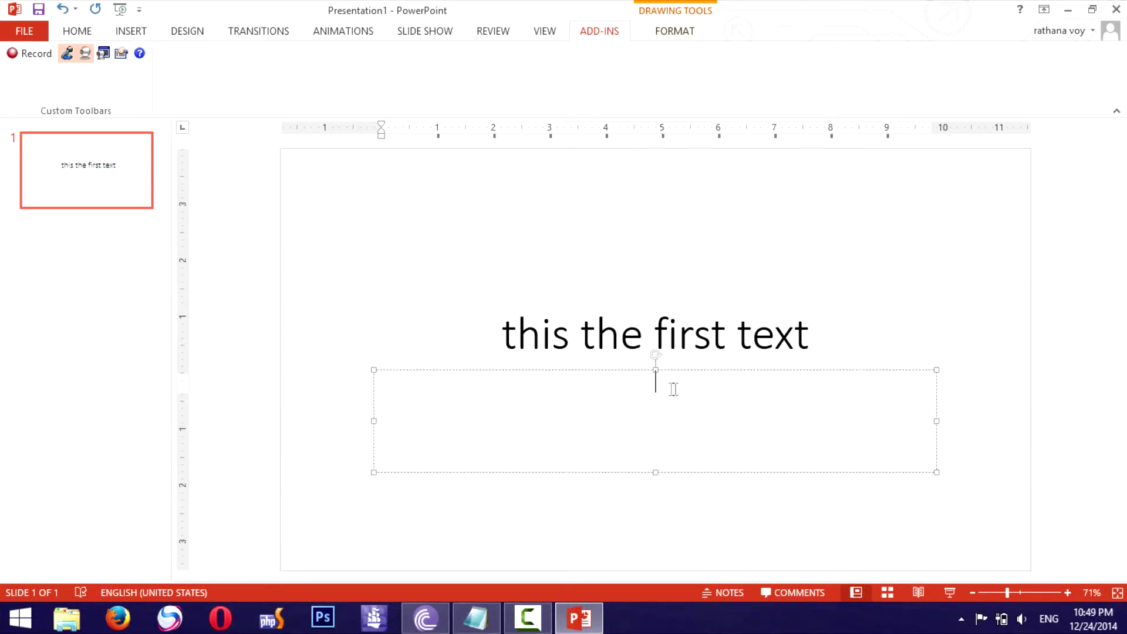
pyautogui.write('and this ')
pyautogui.write('is the')
pyautogui.write(' second text')
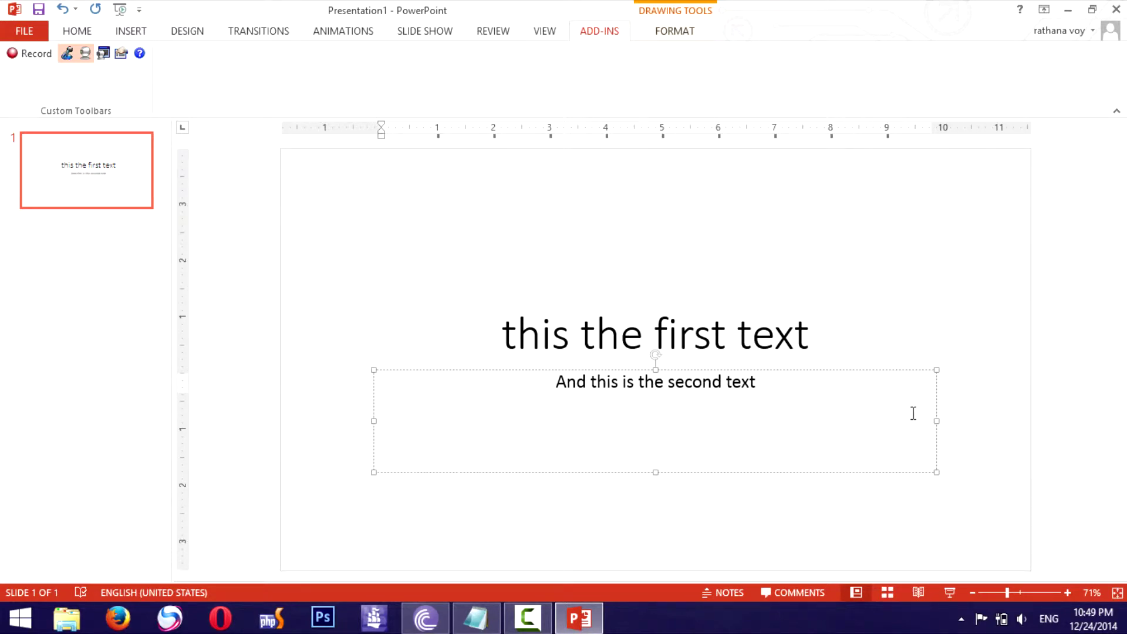
pyautogui.moveTo(937, 421); pyautogui.dragTo(859, 421)
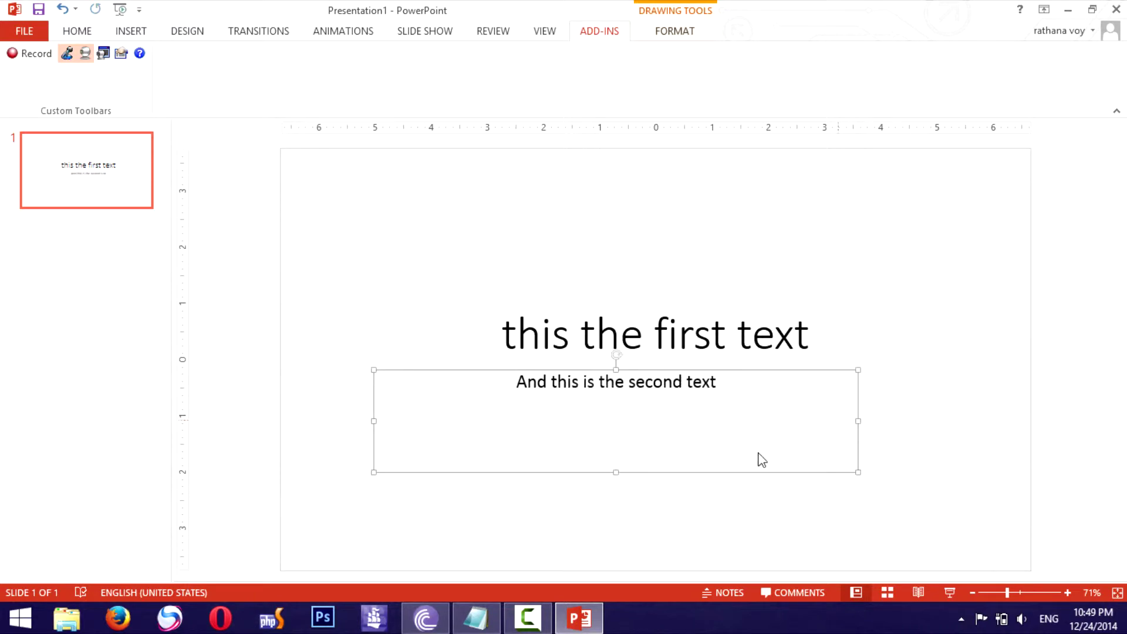
# Step: Shorten the subtitle box to one line and enlarge the second text to 44 pt
pyautogui.moveTo(616, 471); pyautogui.dragTo(637, 406)
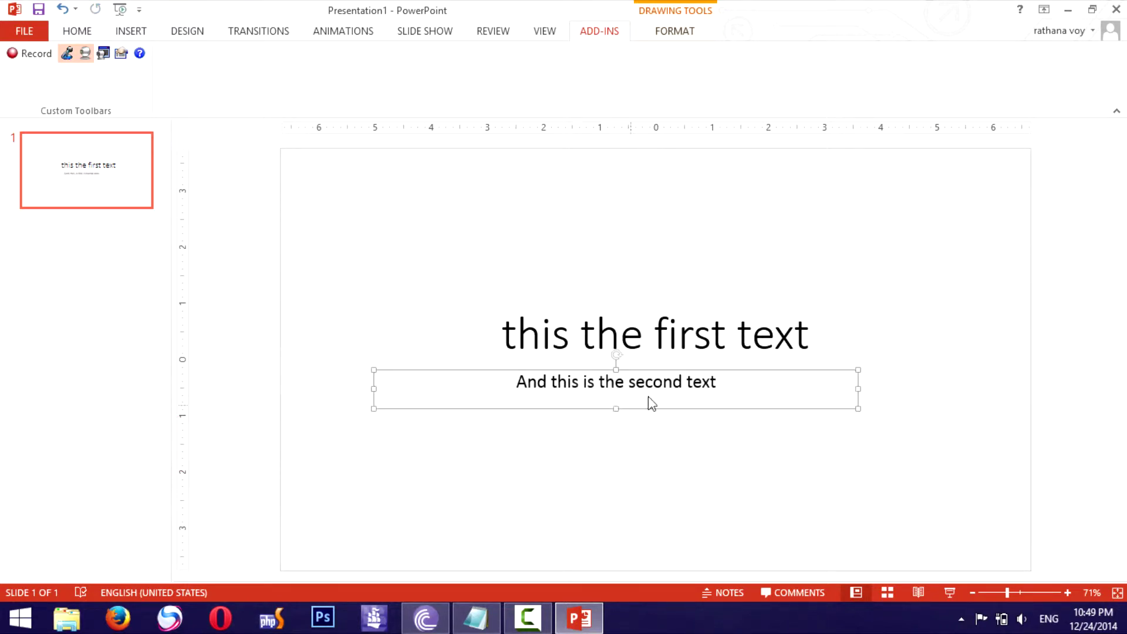
pyautogui.click(664, 382)
pyautogui.moveTo(718, 381); pyautogui.dragTo(514, 383)
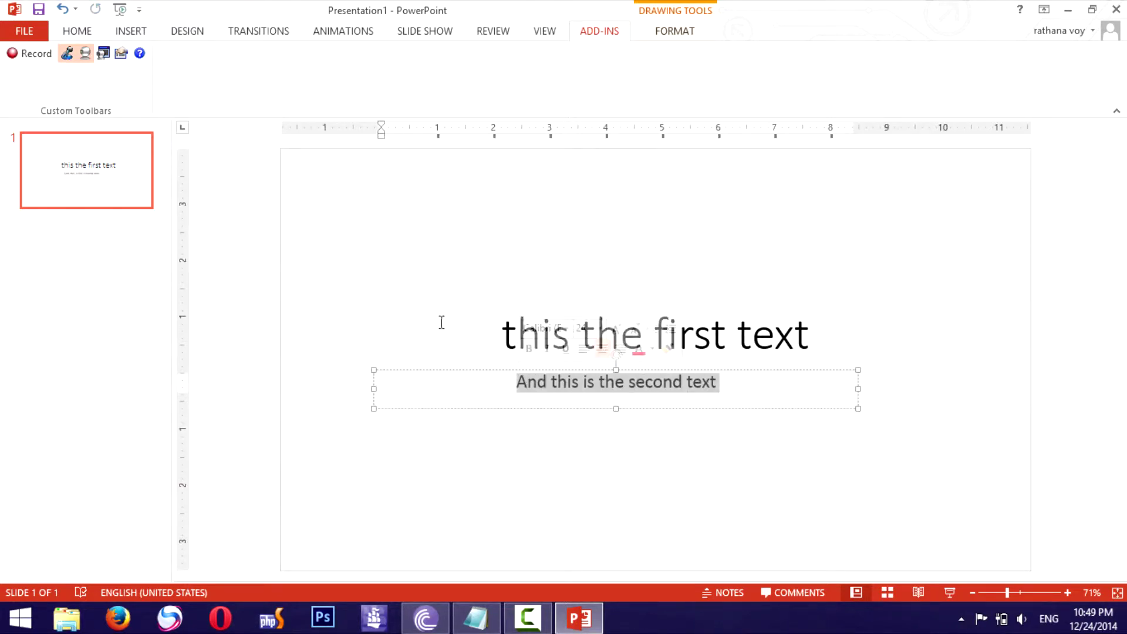
pyautogui.click(82, 31)
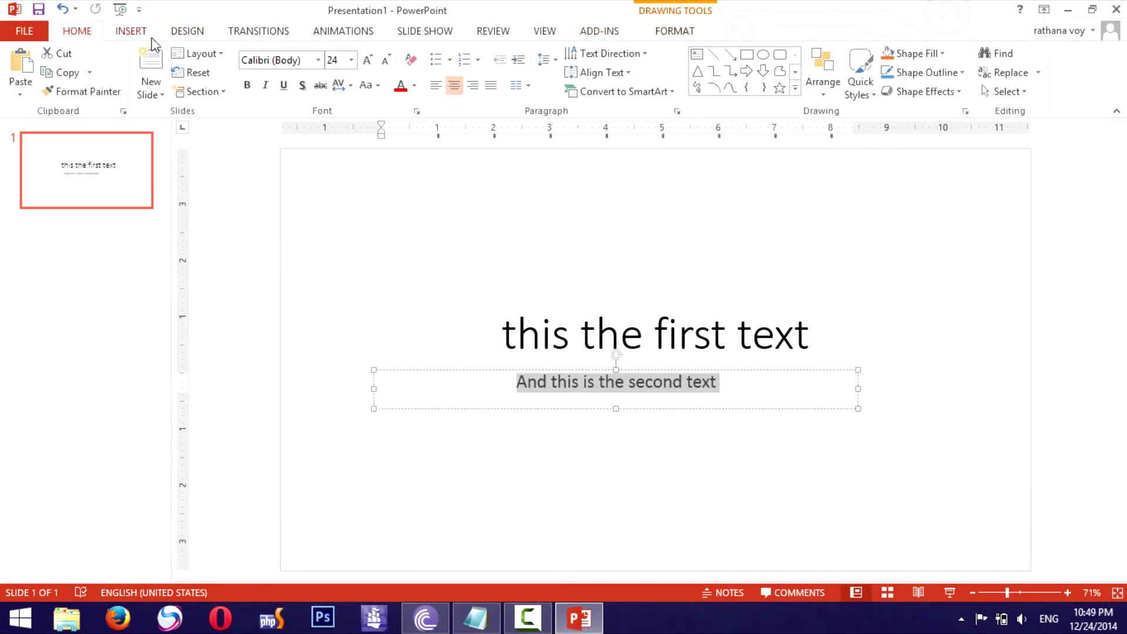
pyautogui.click(367, 60)
pyautogui.click(367, 60)
pyautogui.click(367, 60)
pyautogui.click(367, 60)
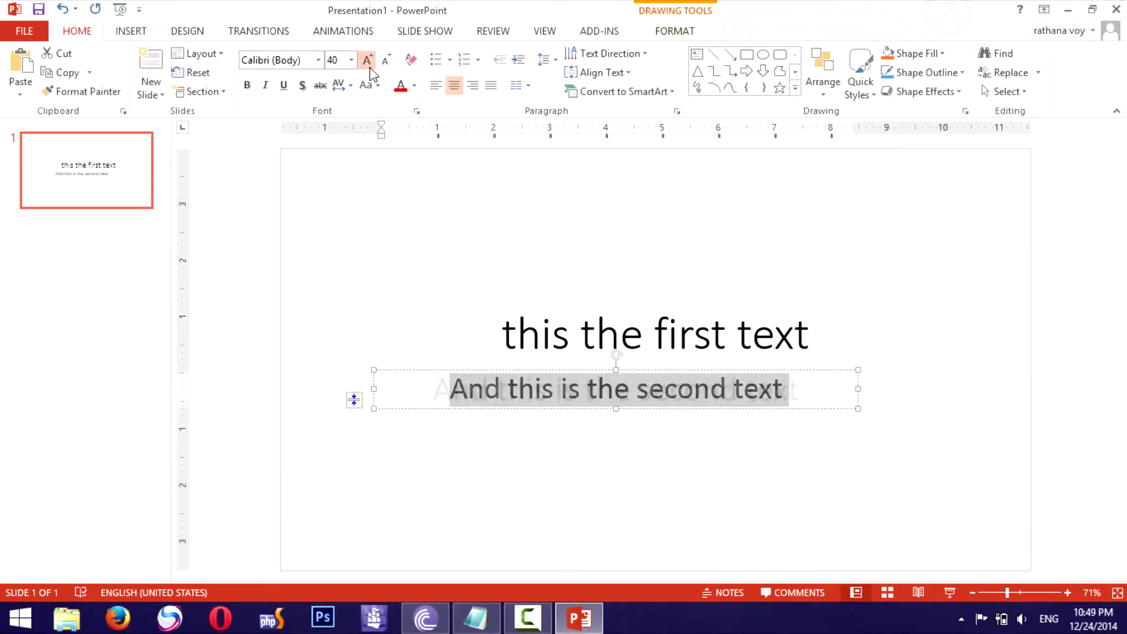
pyautogui.click(367, 60)
pyautogui.click(863, 390)
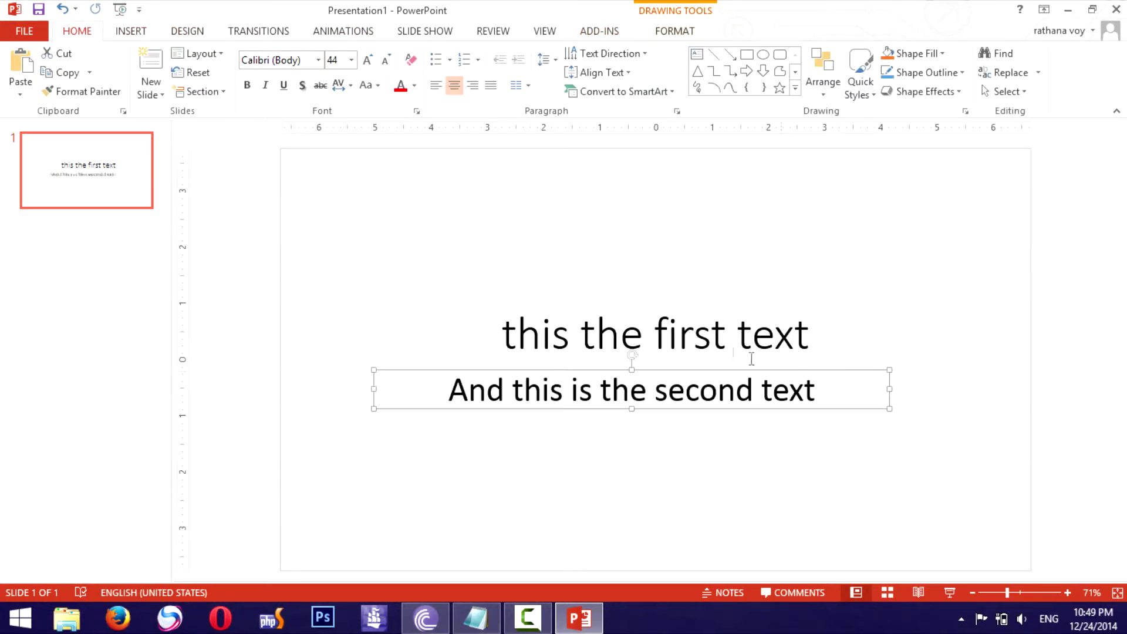
# Step: Move the first text line higher and the second text line lower to widen the gap
pyautogui.click(711, 332)
pyautogui.moveTo(655, 217); pyautogui.dragTo(655, 302)
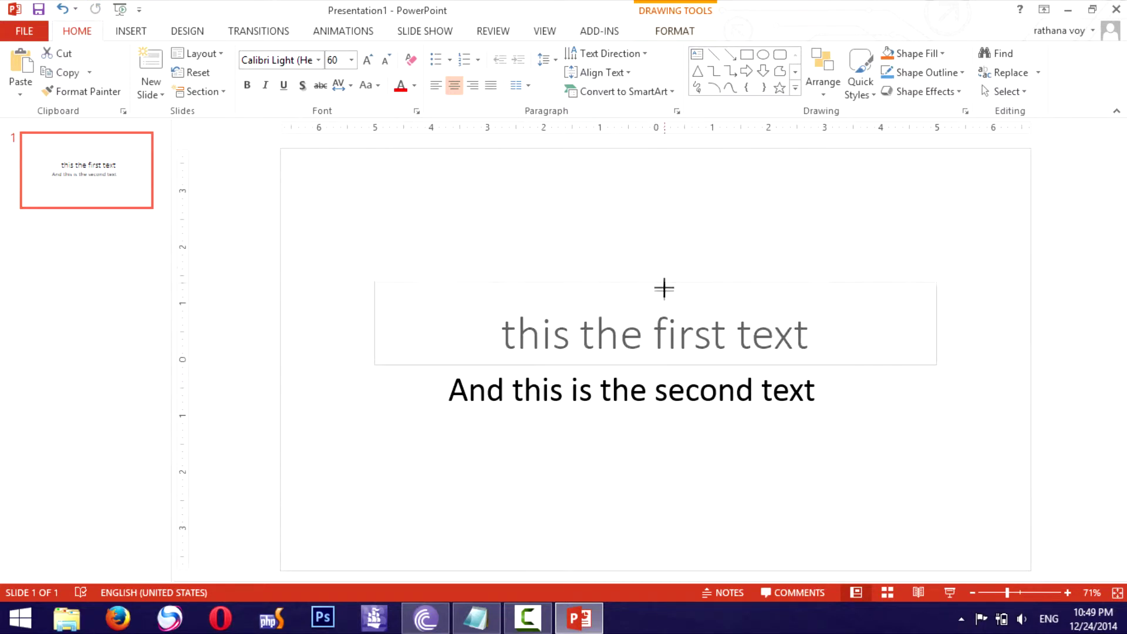
pyautogui.click(666, 390)
pyautogui.moveTo(665, 378); pyautogui.dragTo(672, 408)
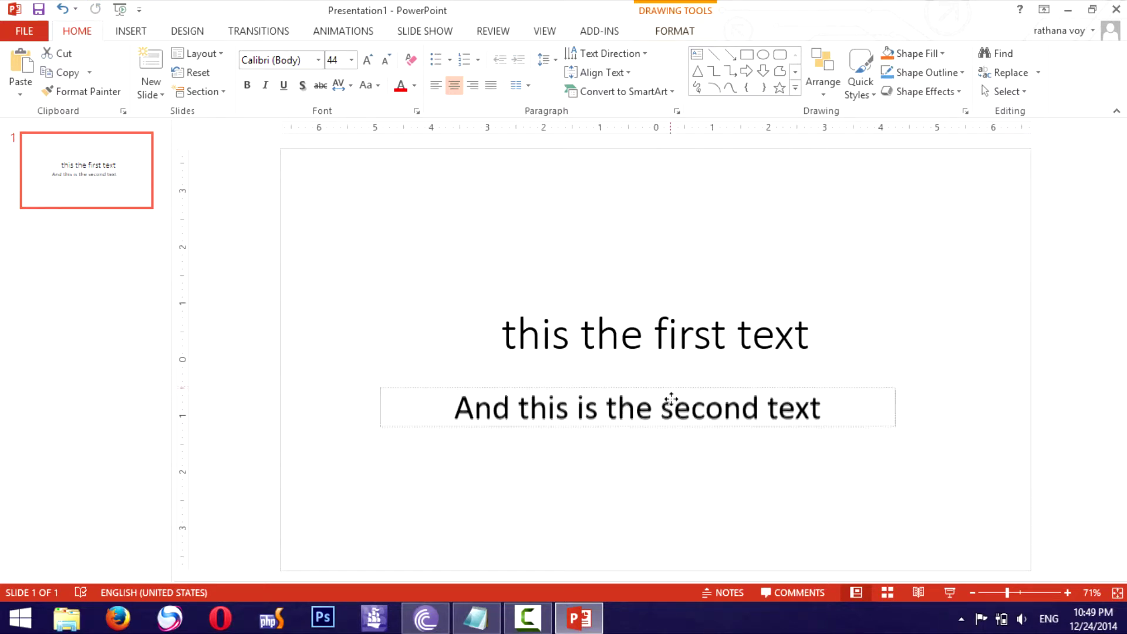
pyautogui.click(668, 340)
pyautogui.moveTo(667, 302); pyautogui.dragTo(658, 261)
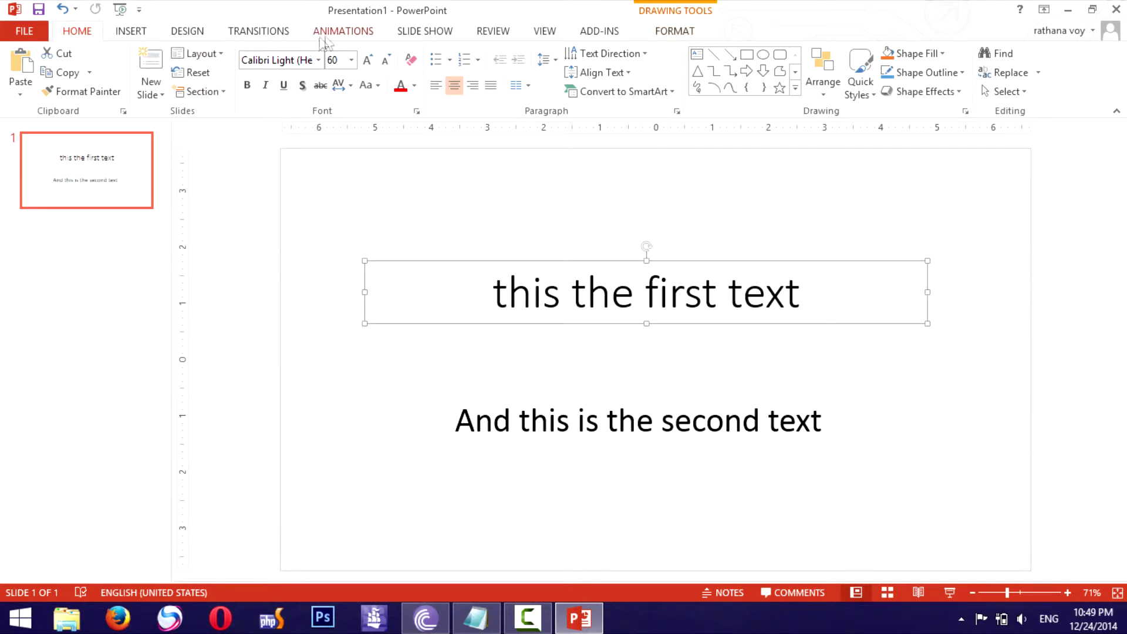
pyautogui.click(351, 35)
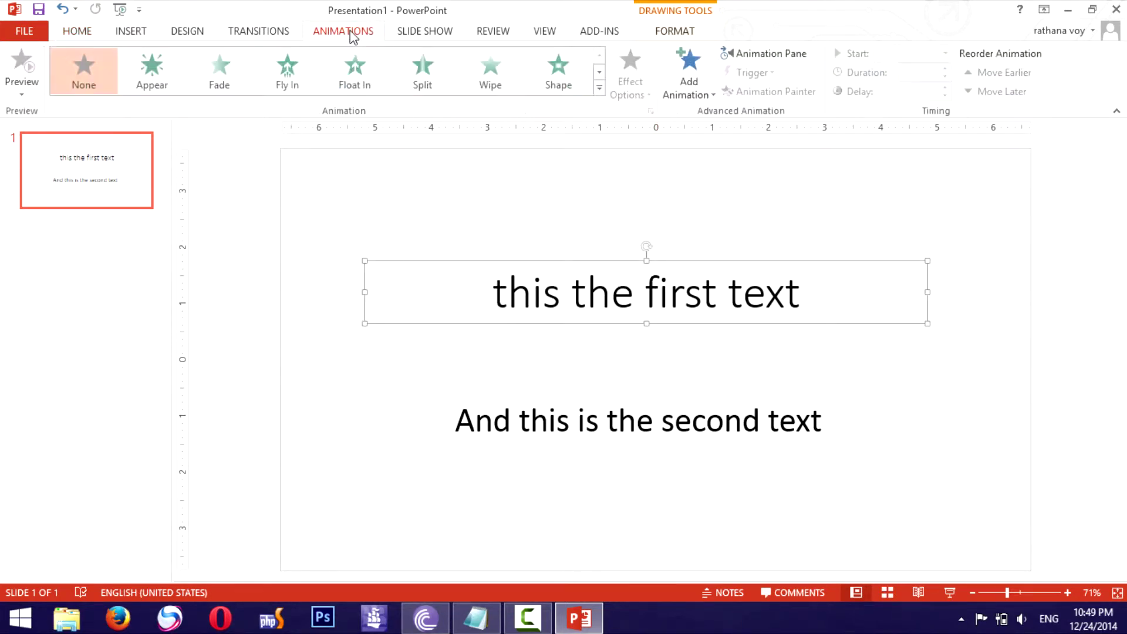
# Step: Apply a Zoom entrance to the first text and Float In to the second, then start the slide show
pyautogui.click(598, 73)
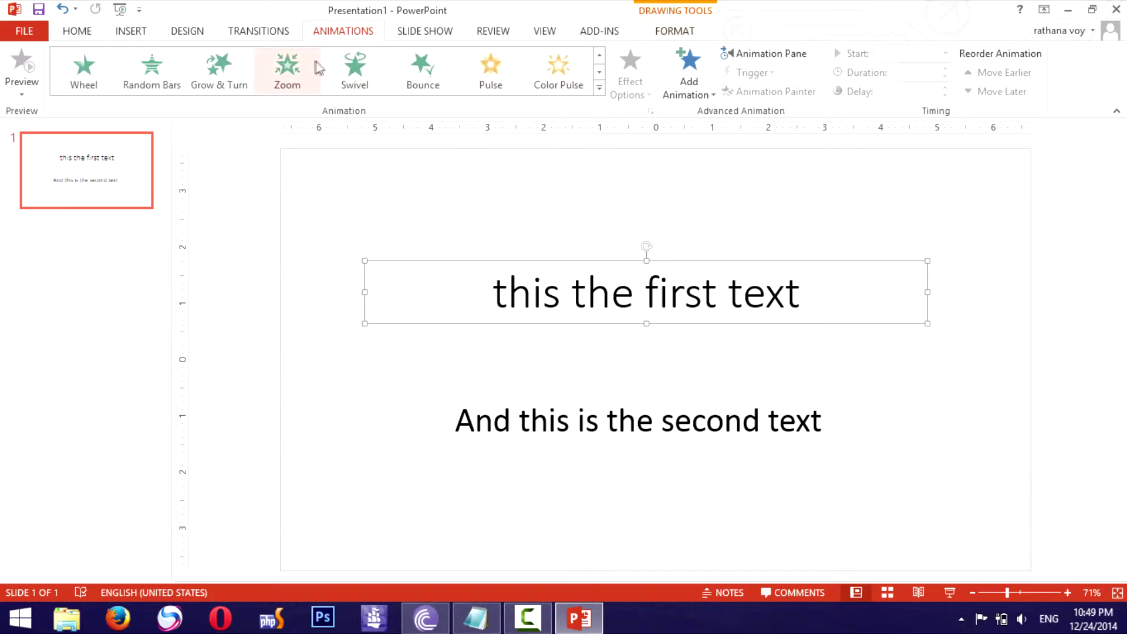
pyautogui.click(267, 74)
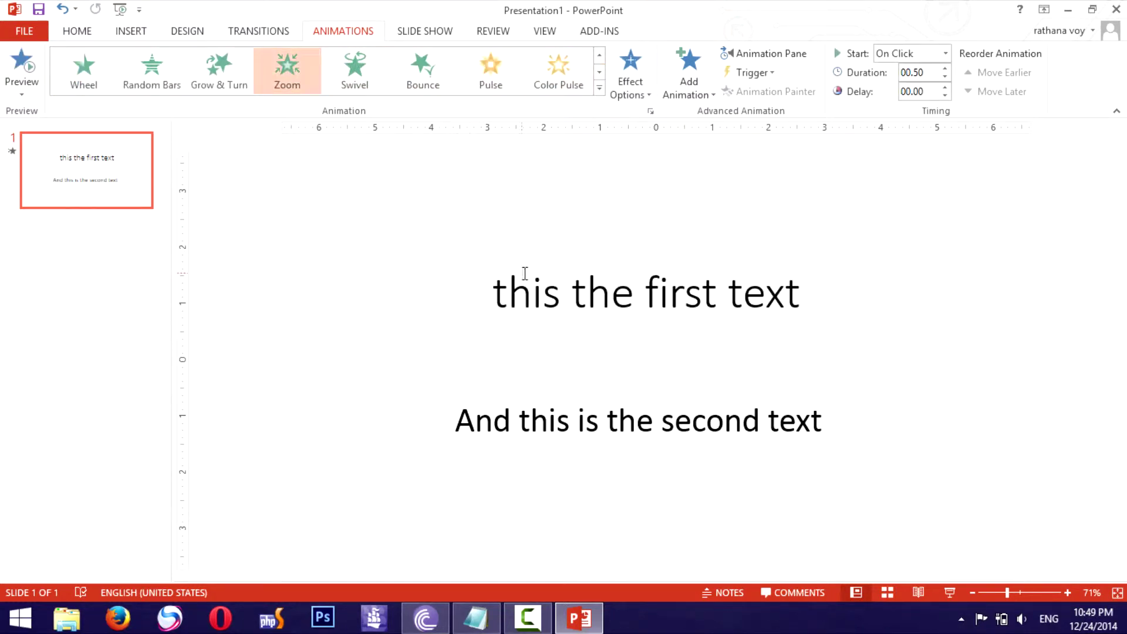
pyautogui.click(537, 411)
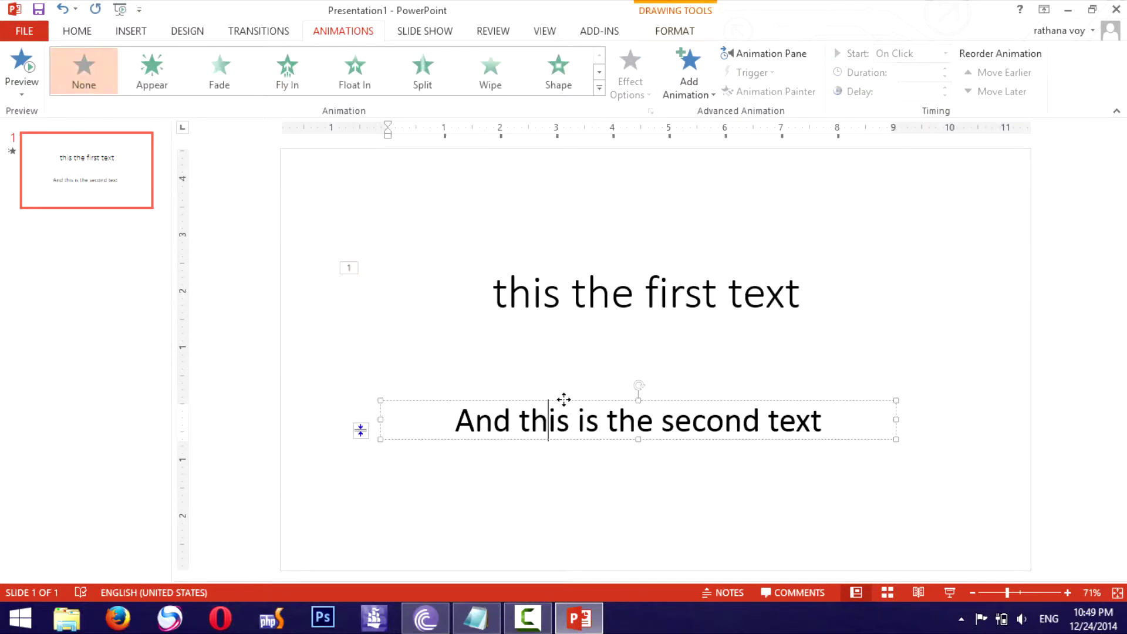
pyautogui.click(356, 76)
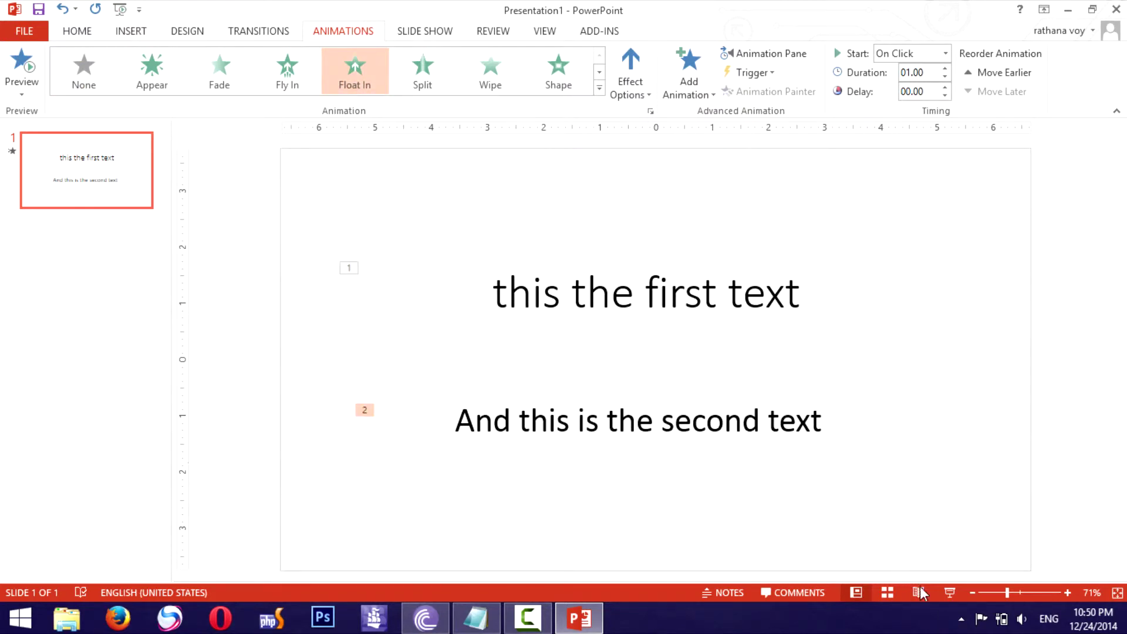
pyautogui.click(951, 593)
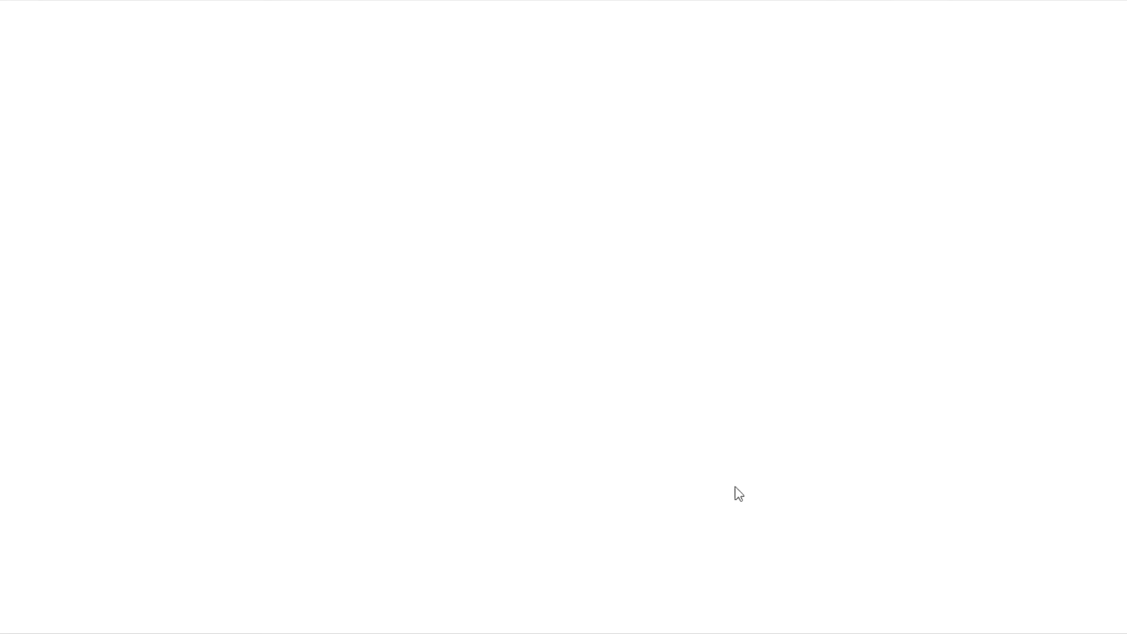
# Step: Advance the slide show until both text lines appear, then exit with Esc
pyautogui.click(740, 494)
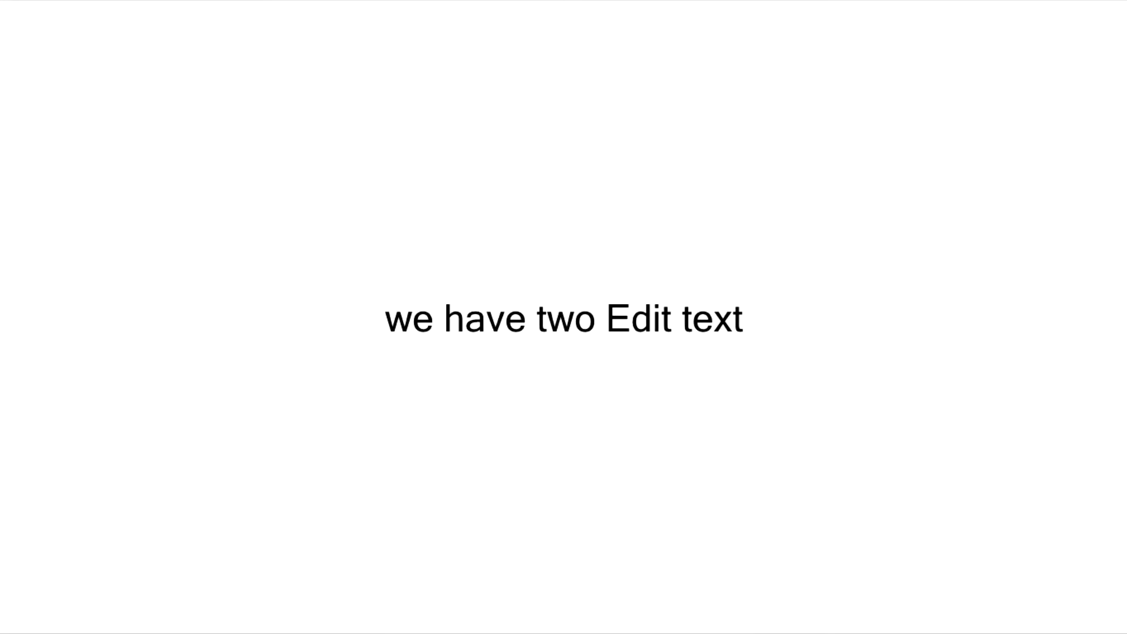
pyautogui.press('space')
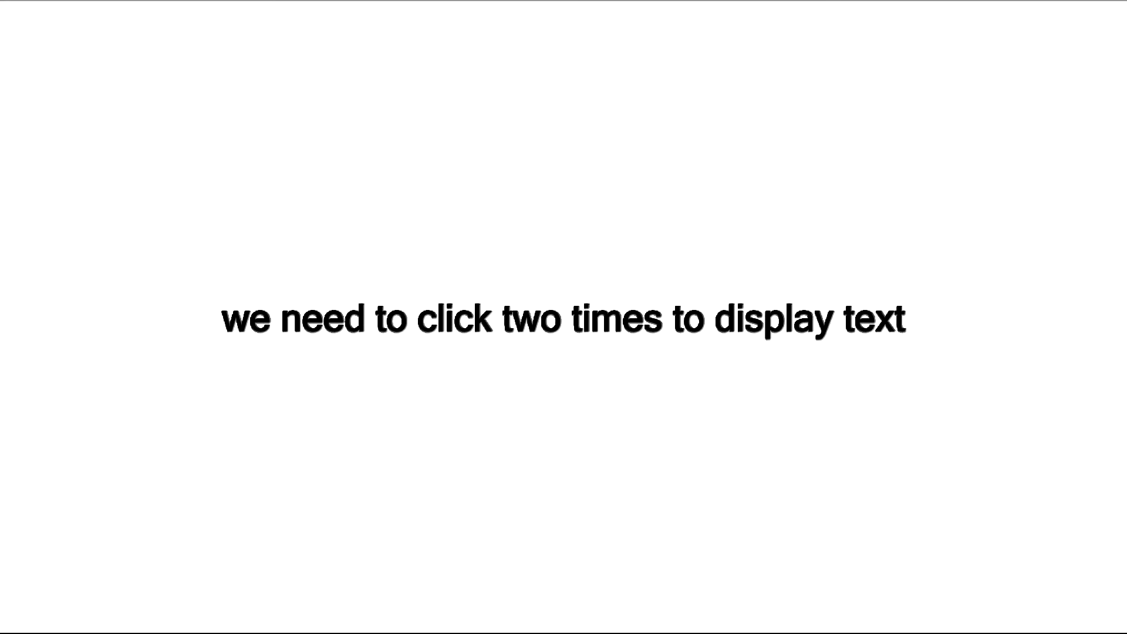
pyautogui.click(680, 421)
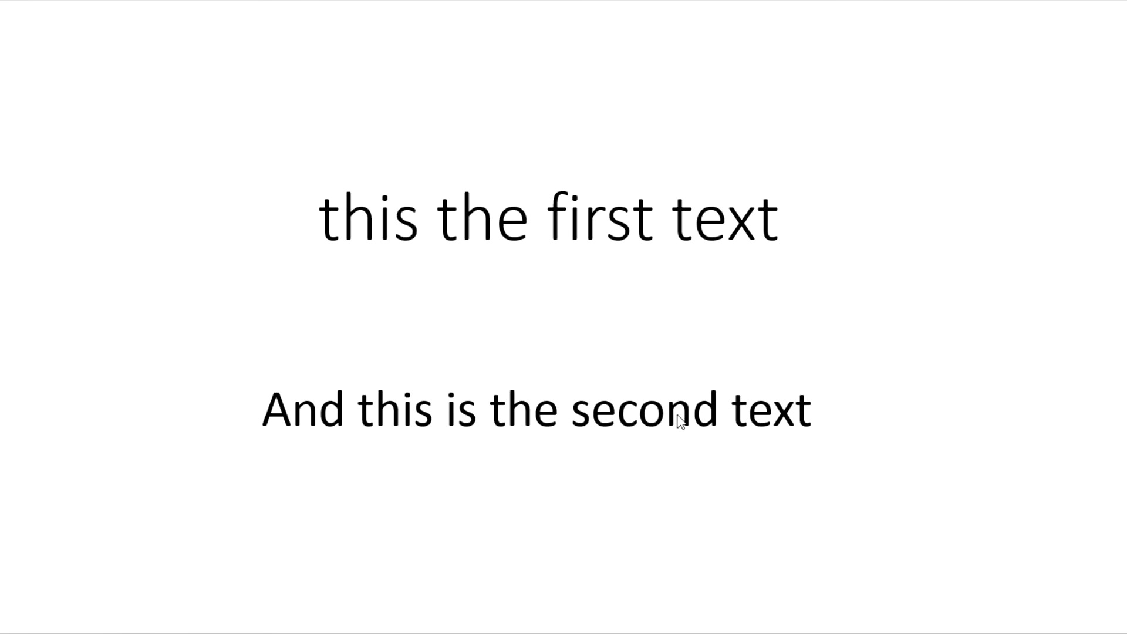
pyautogui.press('Escape')
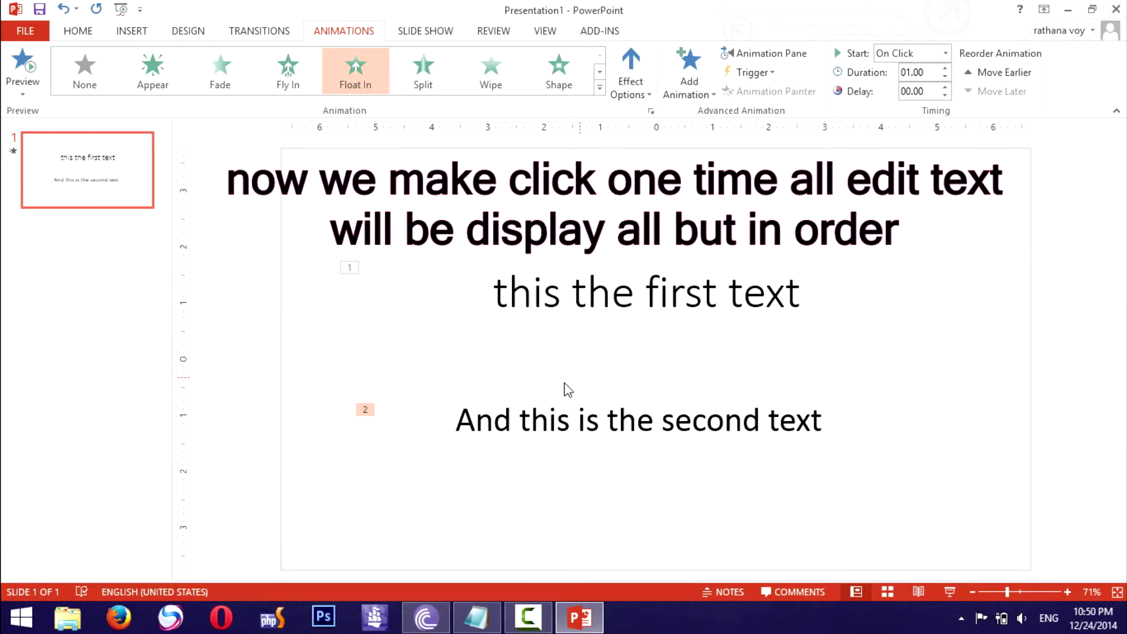
# Step: Reapply Float In to the second text and set its Start to After Previous
pyautogui.click(94, 85)
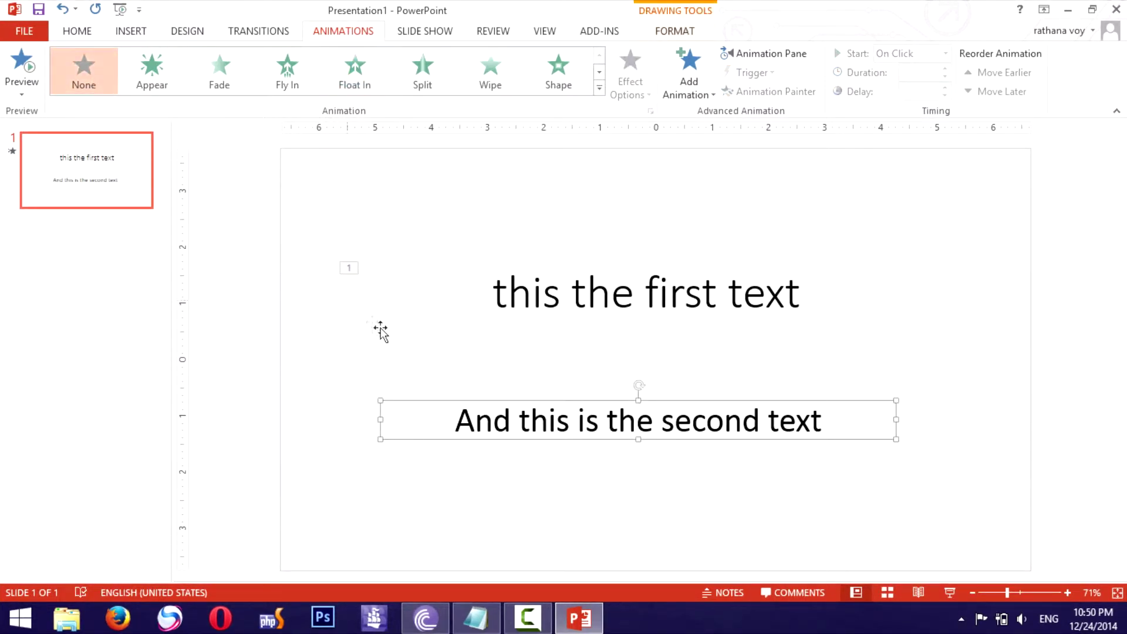
pyautogui.click(346, 79)
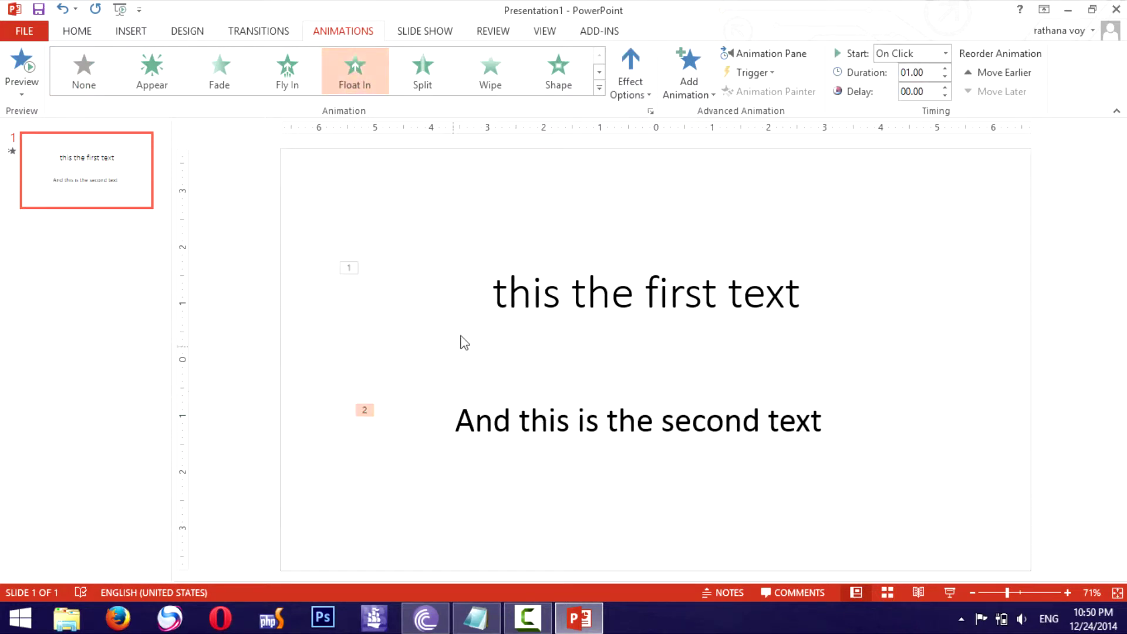
pyautogui.click(548, 426)
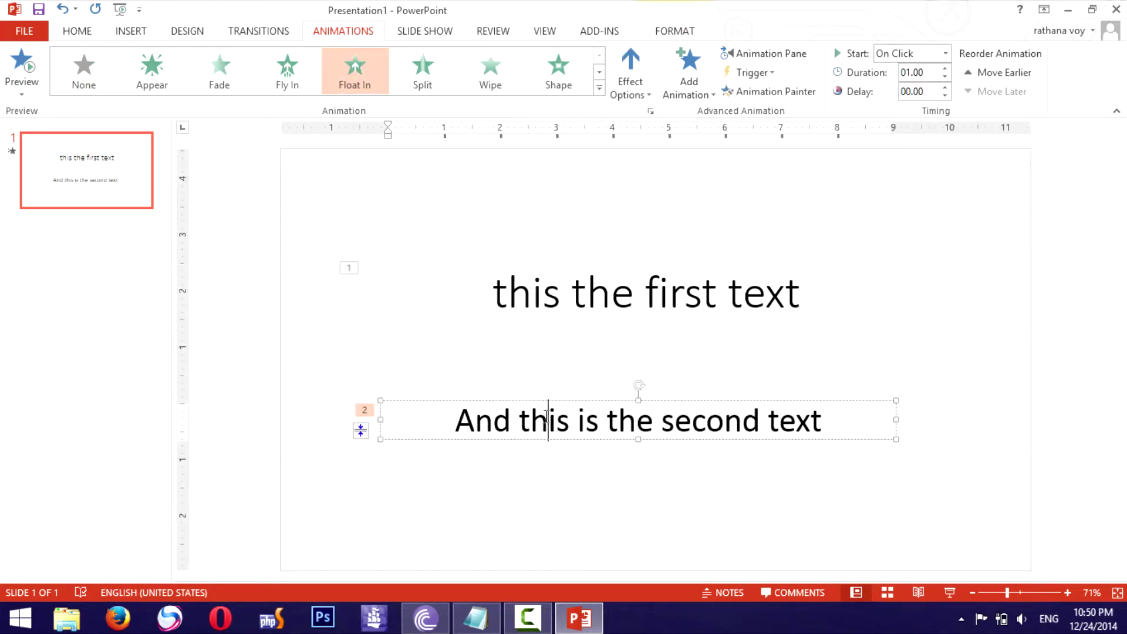
pyautogui.click(541, 401)
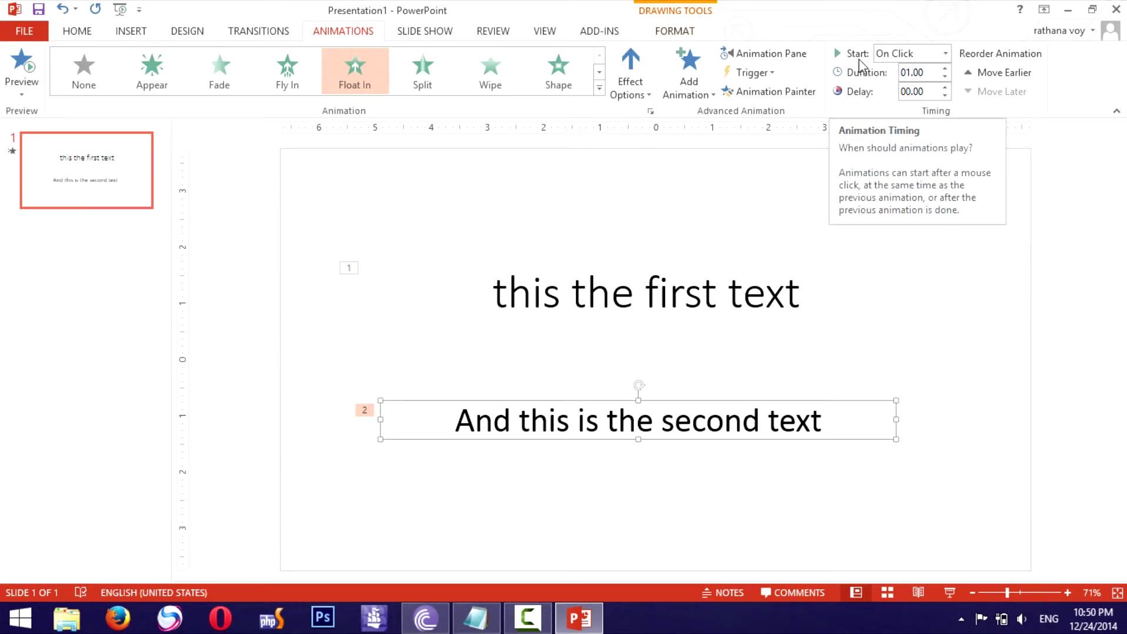
pyautogui.click(946, 53)
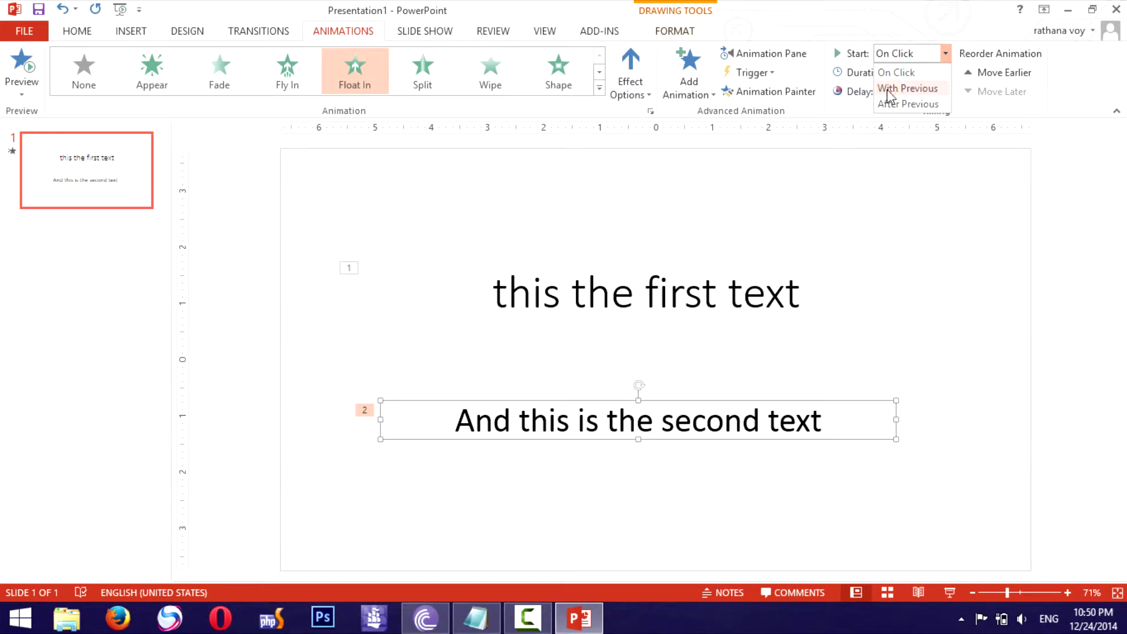
pyautogui.click(919, 108)
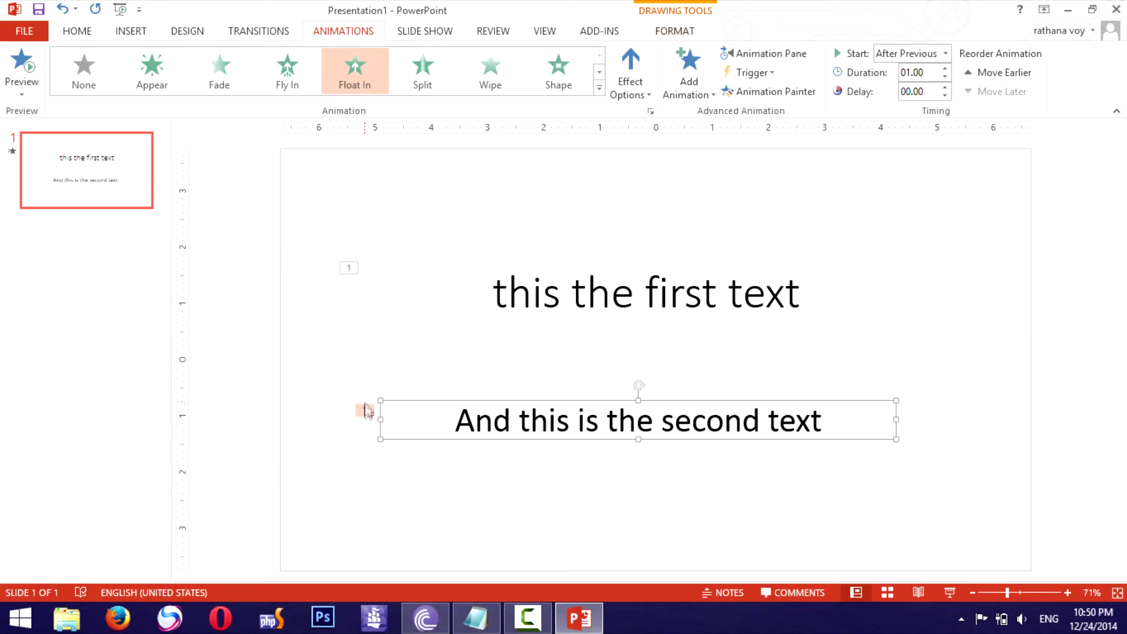
# Step: Preview the slide show, then move the second text up directly beneath the first
pyautogui.click(950, 593)
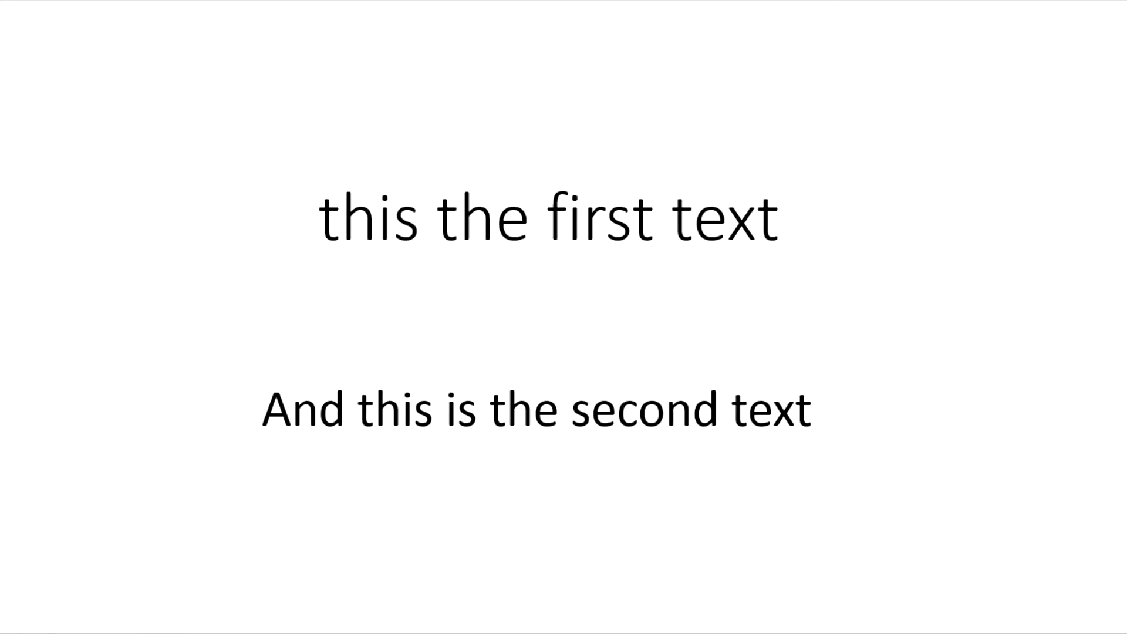
pyautogui.press('Escape')
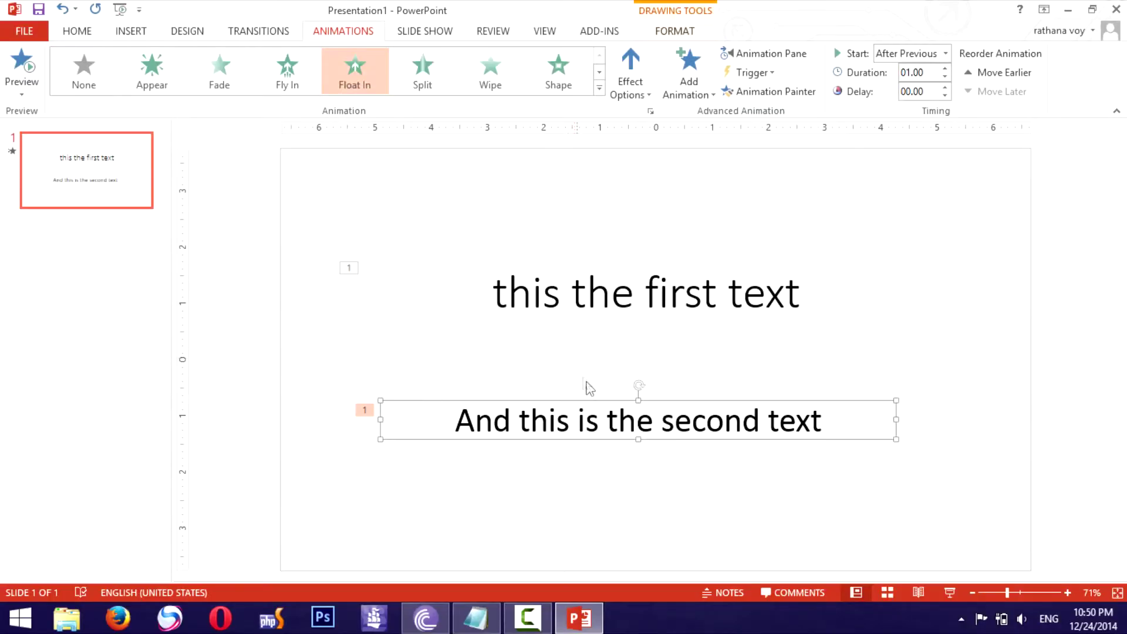
pyautogui.moveTo(596, 406); pyautogui.dragTo(594, 324)
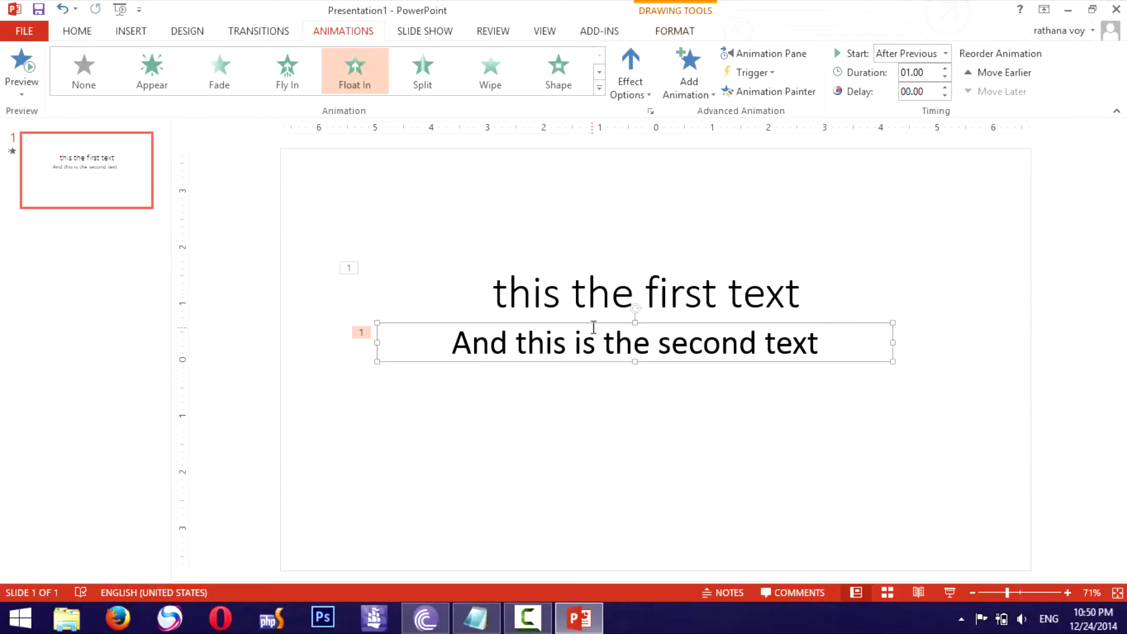
pyautogui.rightClick(595, 323)
pyautogui.press('Escape')
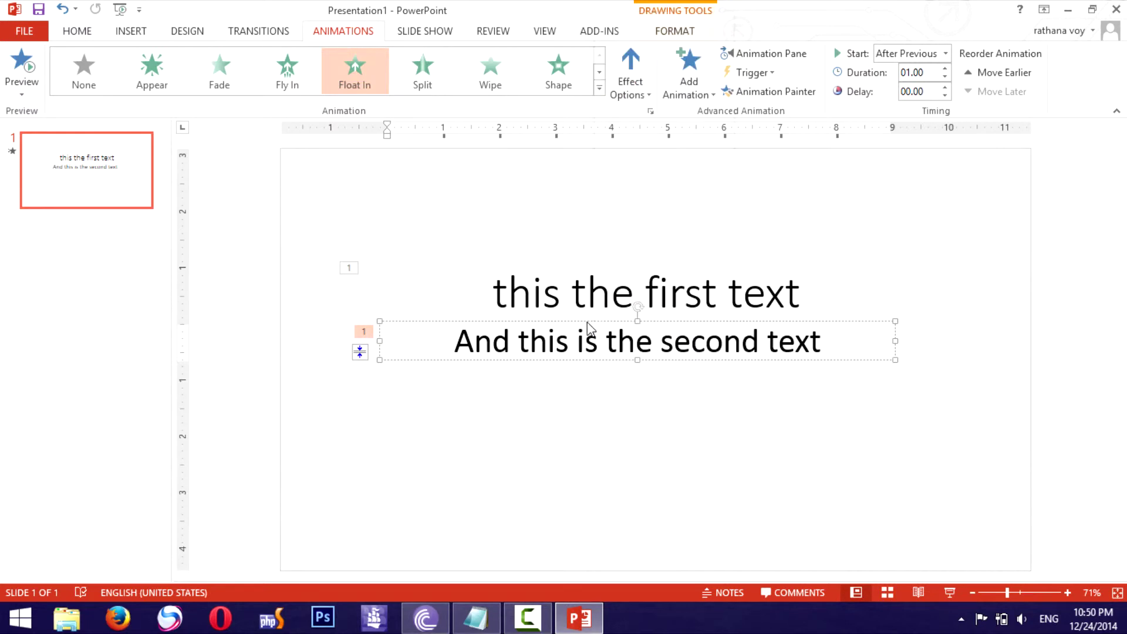
# Step: Paste a copy of the second text box and place it below the second line
pyautogui.rightClick(587, 322)
pyautogui.press('Escape')
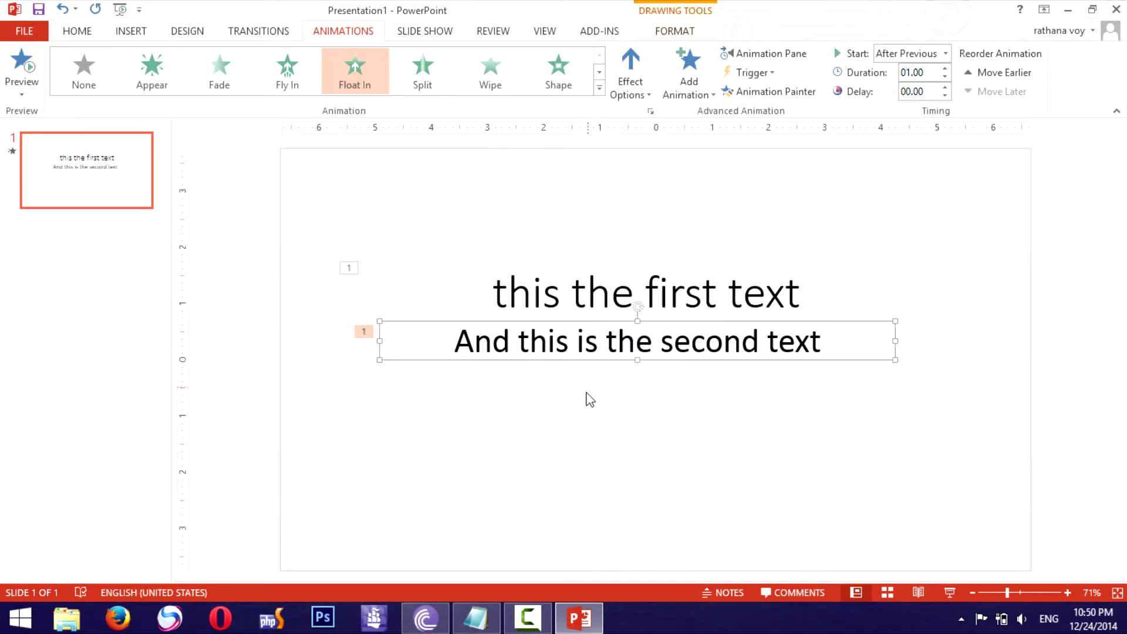
pyautogui.rightClick(588, 395)
pyautogui.click(621, 425)
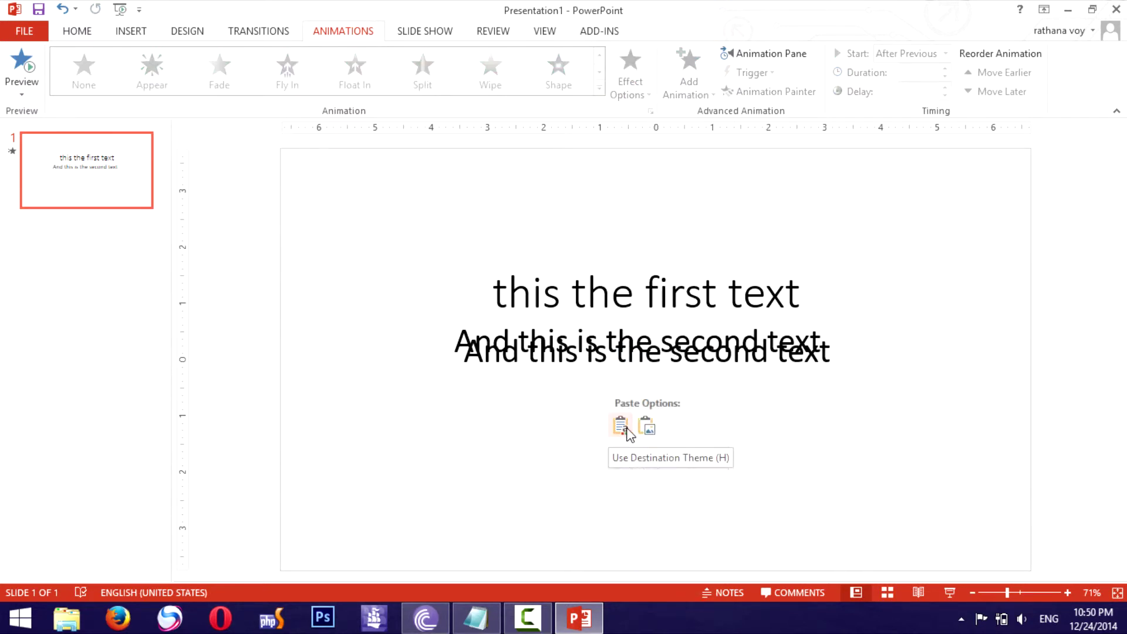
pyautogui.moveTo(615, 335); pyautogui.dragTo(615, 388)
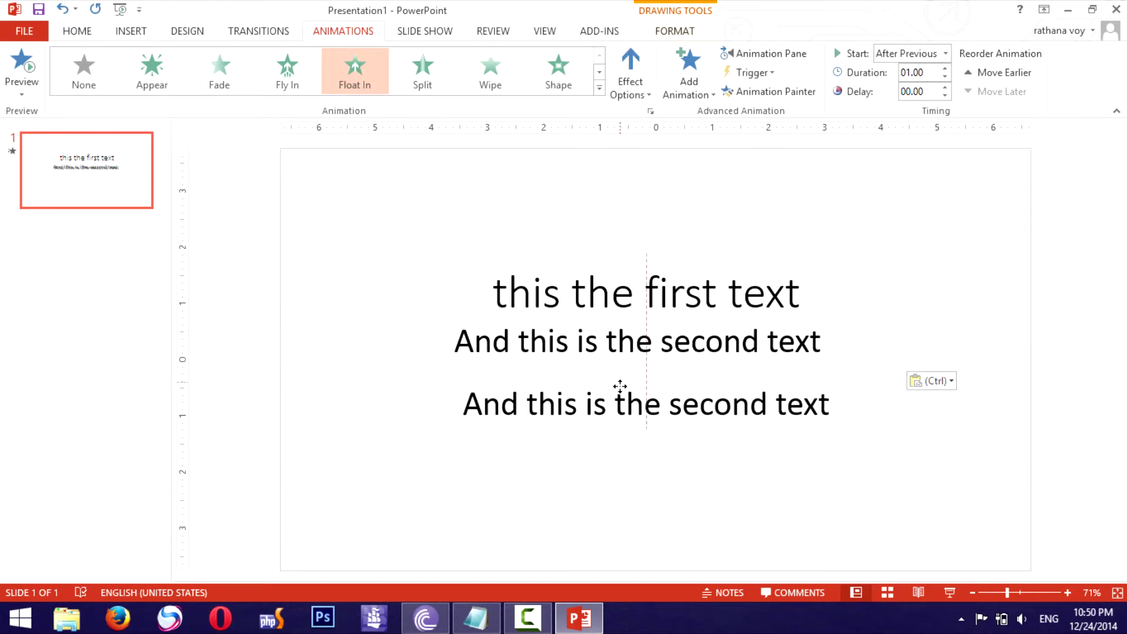
# Step: Change 'second' to 'third' in the copy so it reads 'And this is the third text'
pyautogui.click(626, 403)
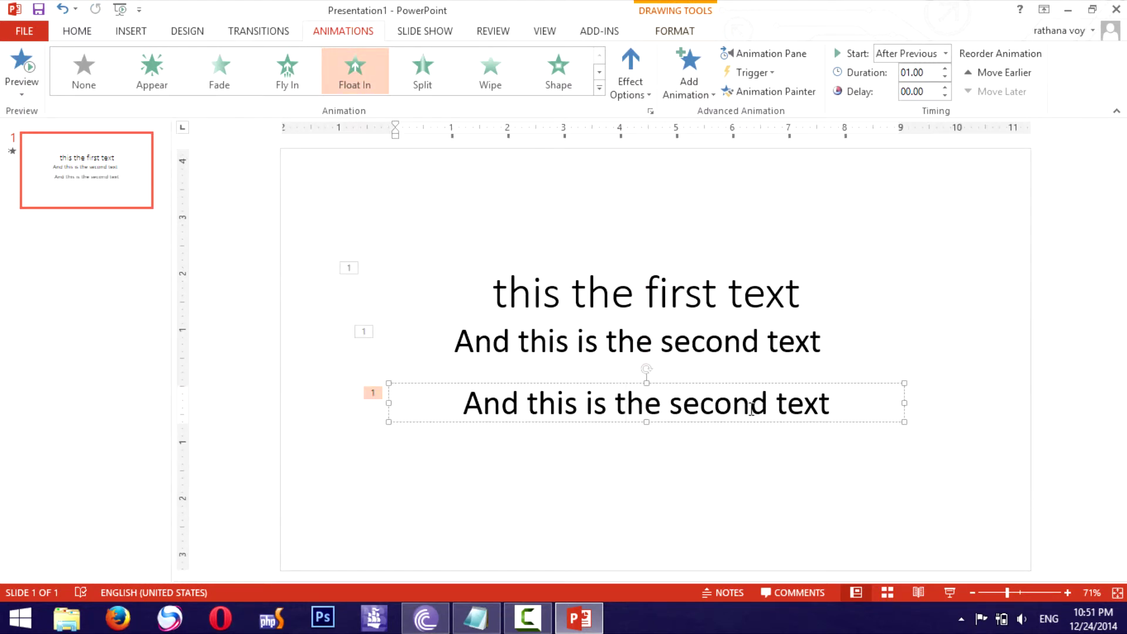
pyautogui.doubleClick(770, 410)
pyautogui.write('third')
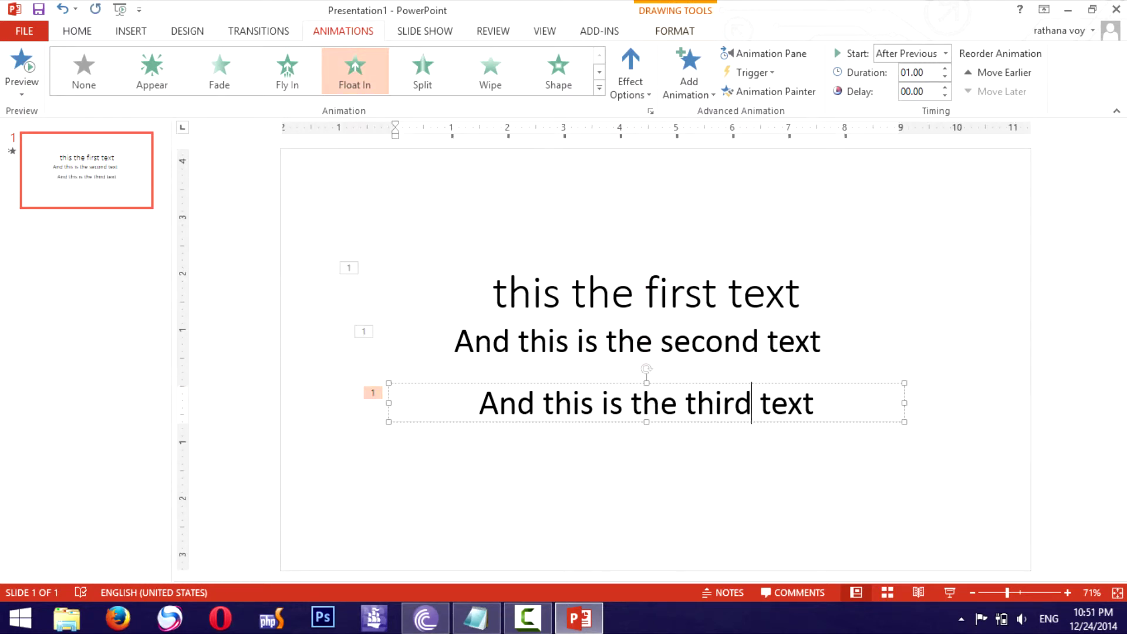
pyautogui.click(828, 453)
pyautogui.click(734, 405)
pyautogui.press('Right')
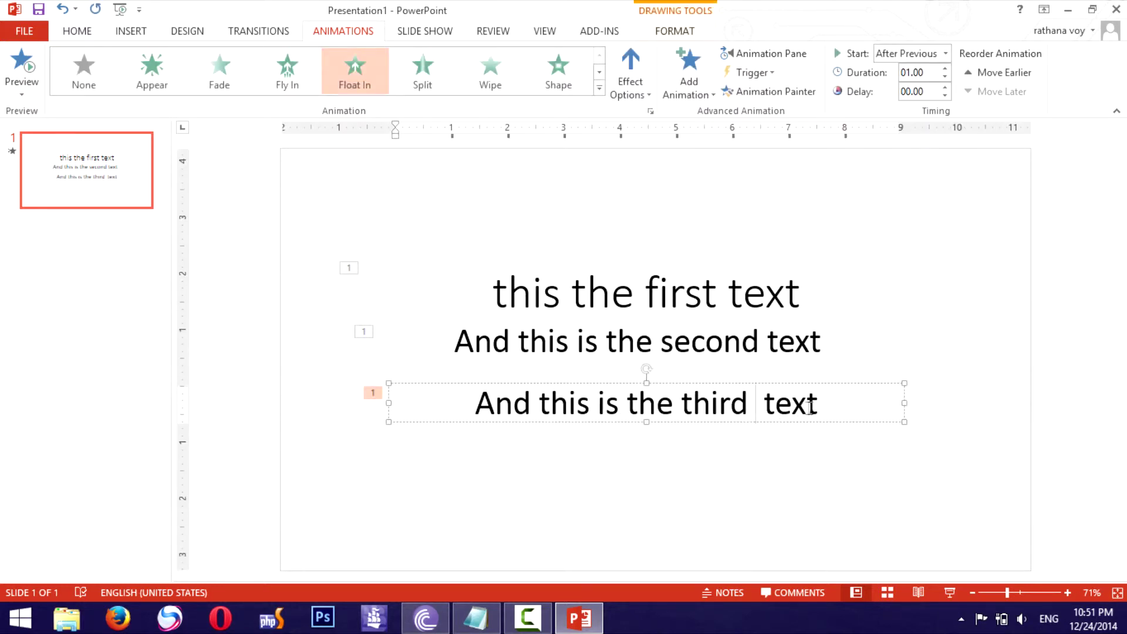
pyautogui.press('BackSpace')
pyautogui.click(788, 448)
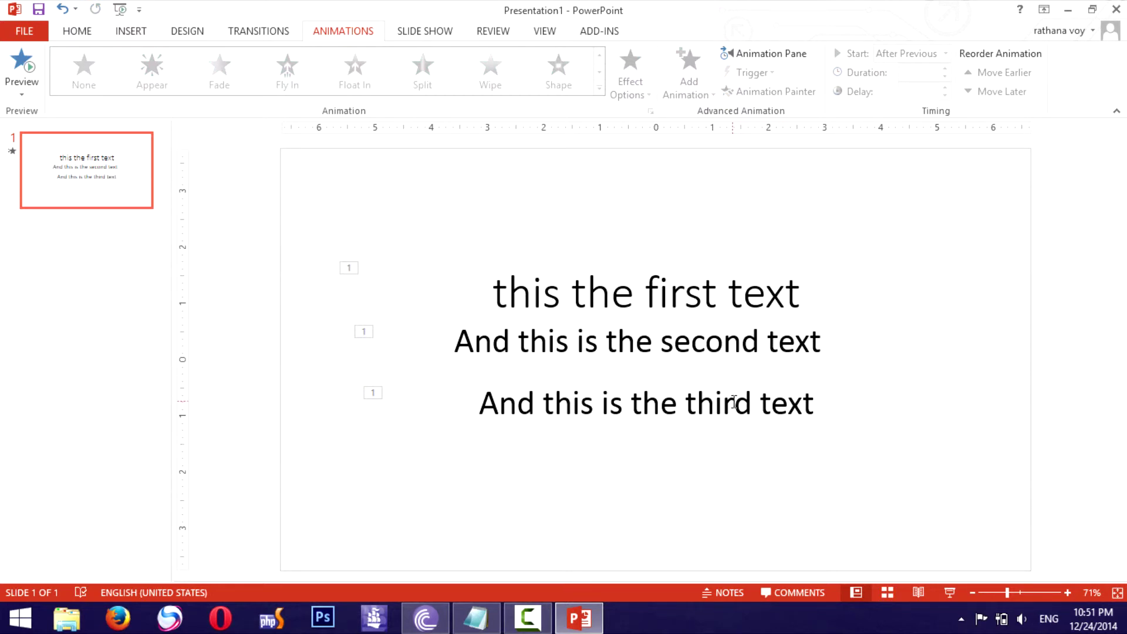
pyautogui.click(734, 403)
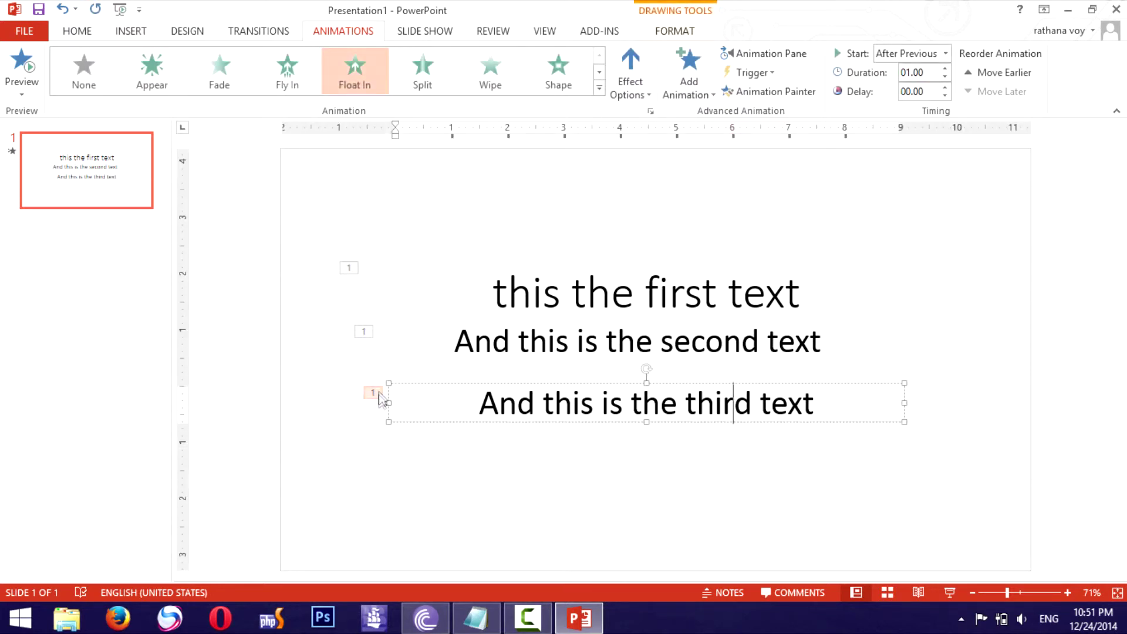
pyautogui.click(287, 70)
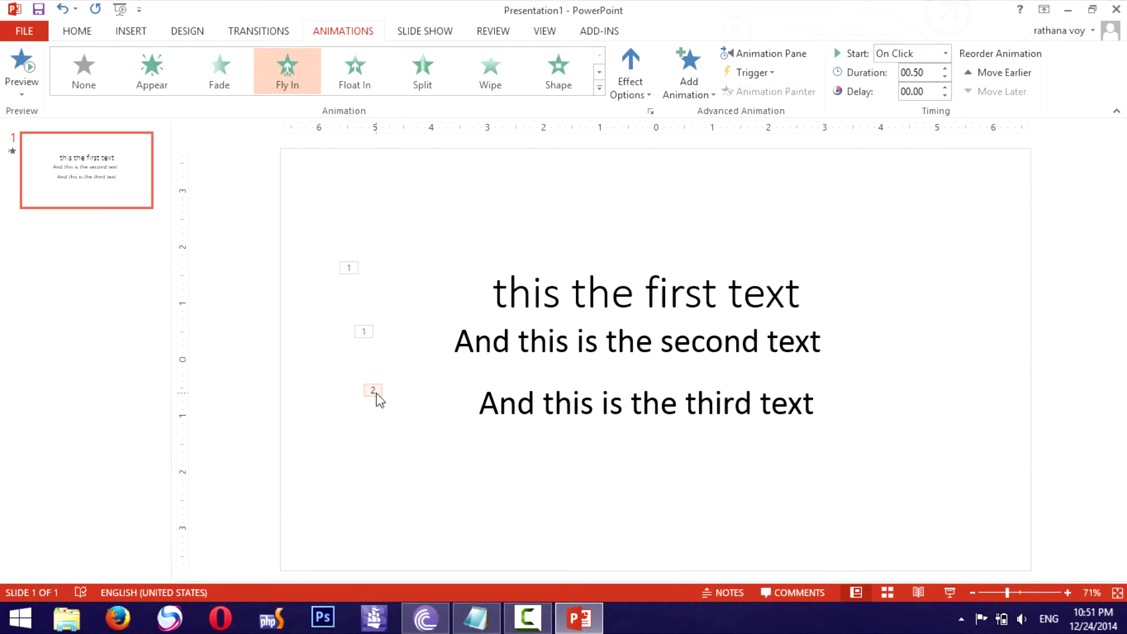
pyautogui.click(536, 404)
pyautogui.press('Escape')
pyautogui.click(945, 54)
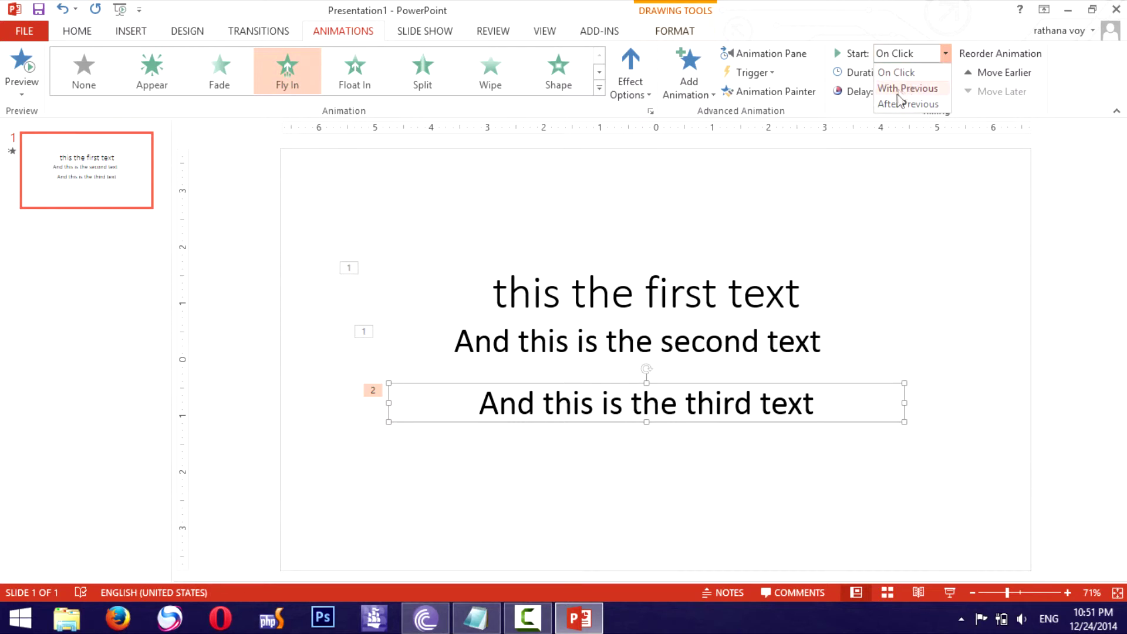
pyautogui.click(893, 105)
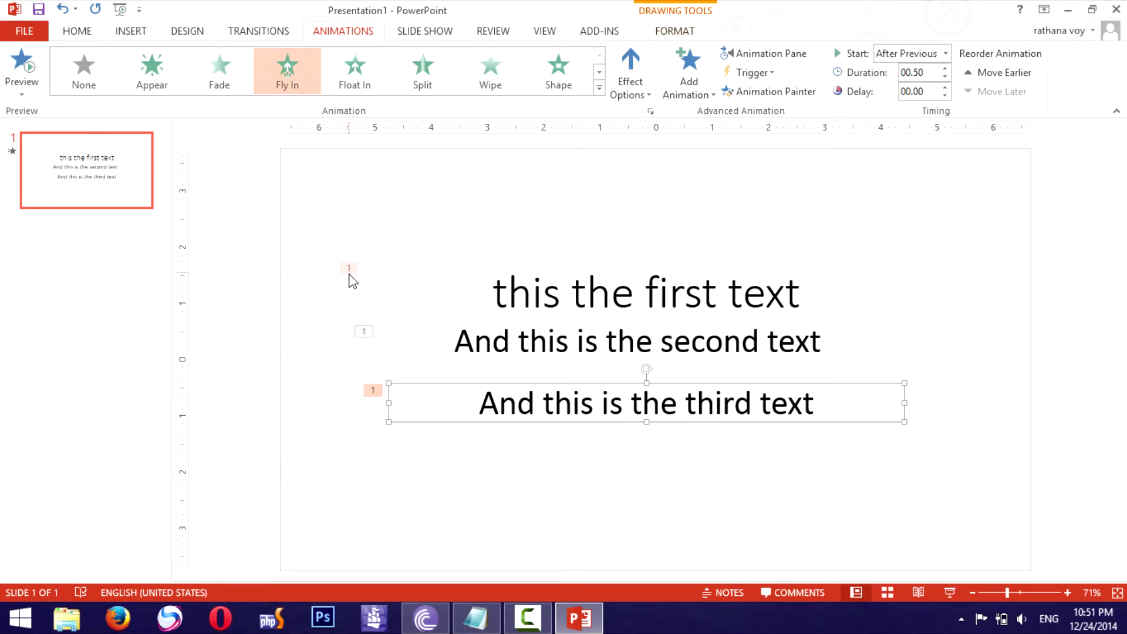
pyautogui.click(949, 593)
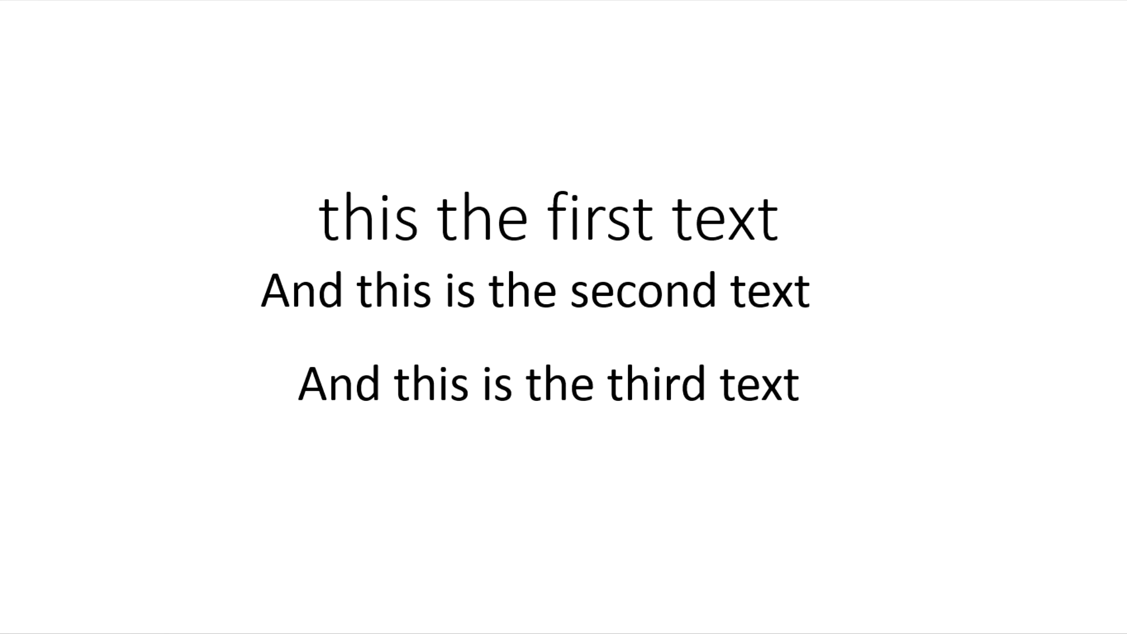
pyautogui.press('Escape')
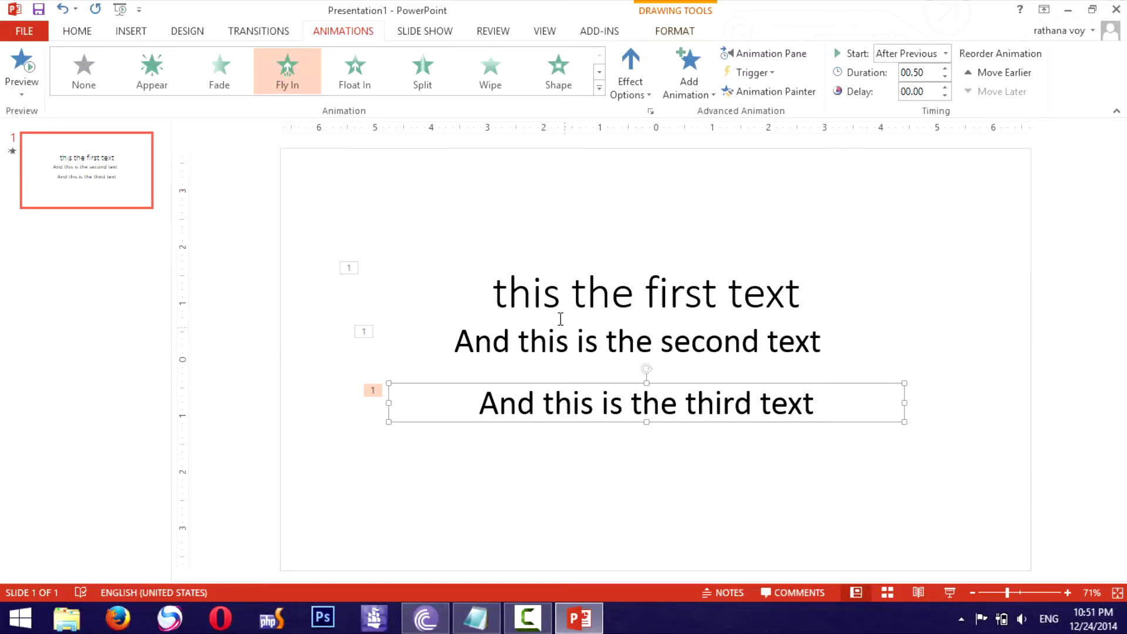
# Step: Remove the Float In animation from the second text line
pyautogui.click(562, 297)
pyautogui.click(556, 340)
pyautogui.click(562, 298)
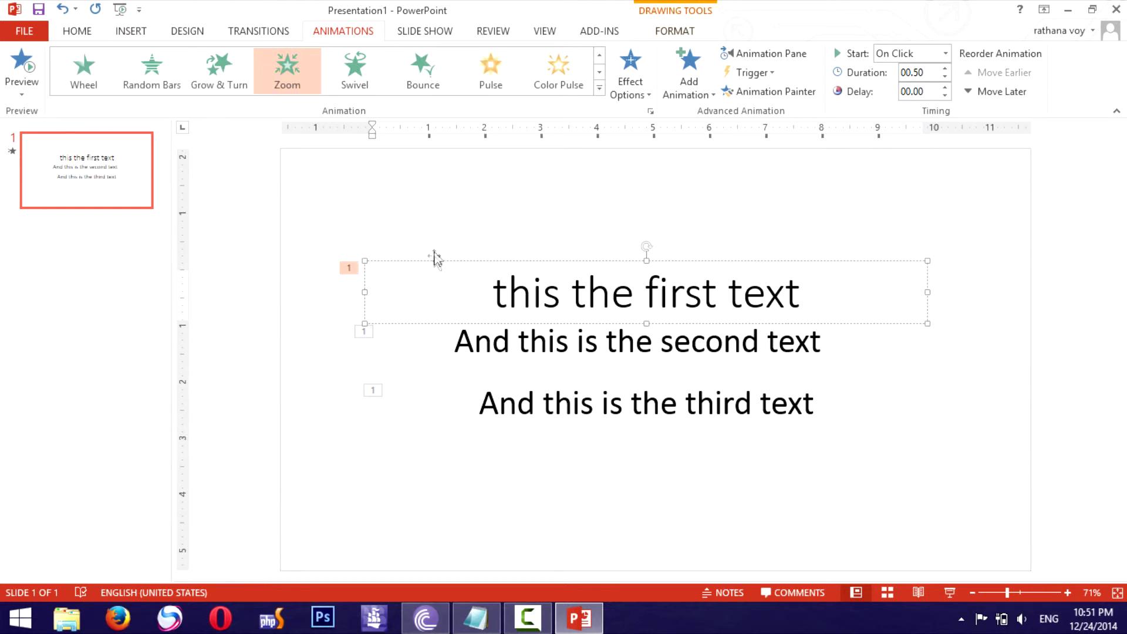
pyautogui.click(467, 260)
pyautogui.click(369, 333)
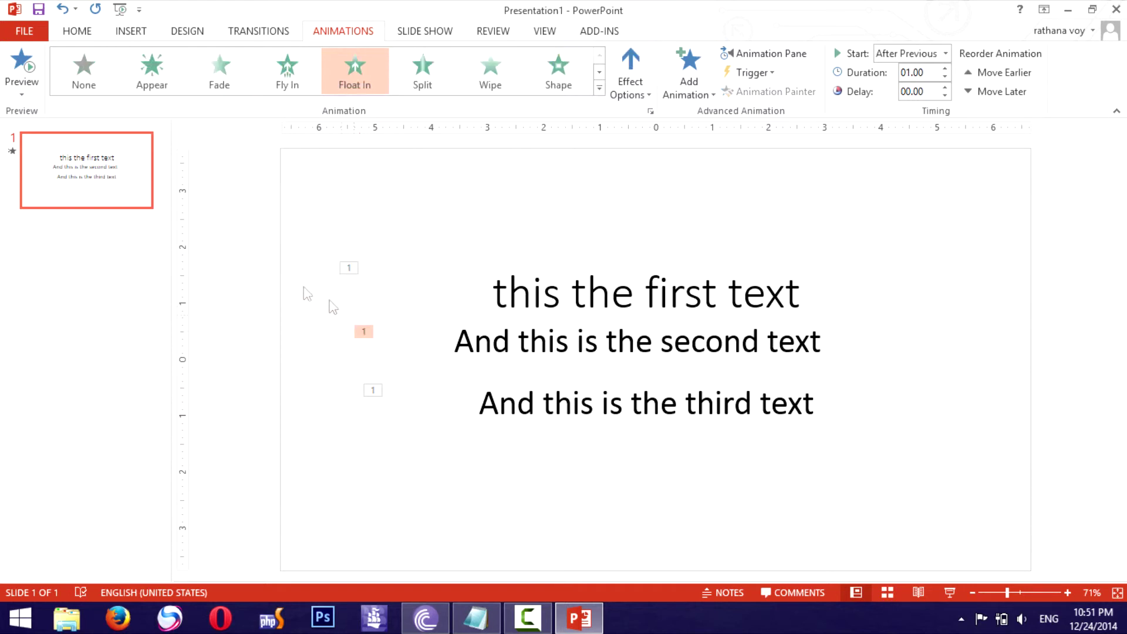
pyautogui.click(569, 342)
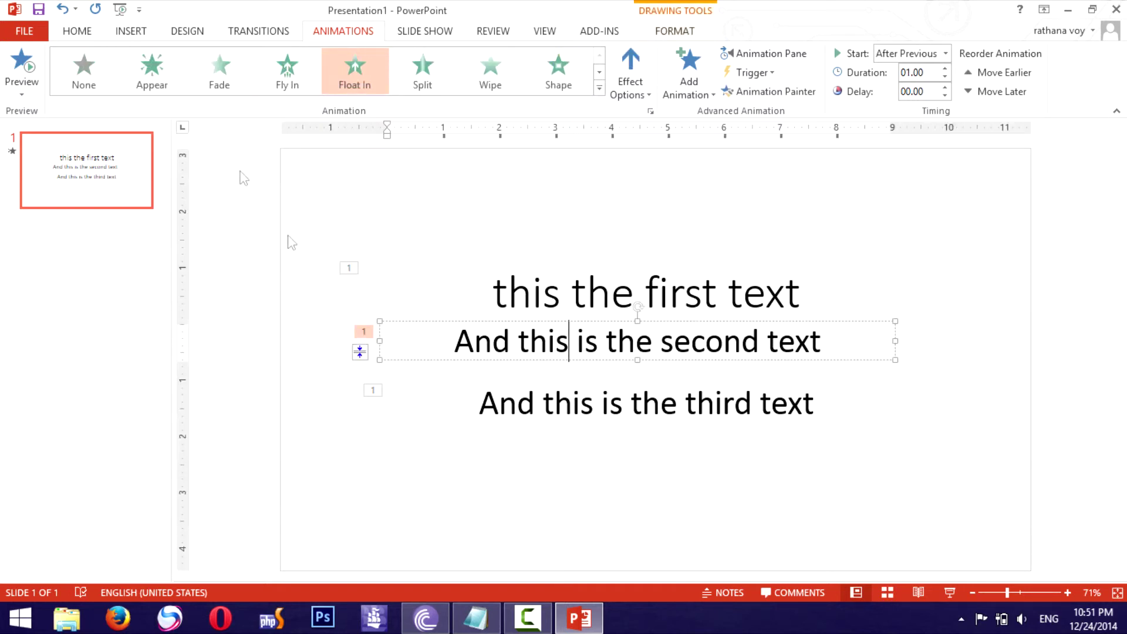
pyautogui.click(84, 70)
# Step: Remove the Fly In animation from the third line and the Zoom animation from the first
pyautogui.click(549, 401)
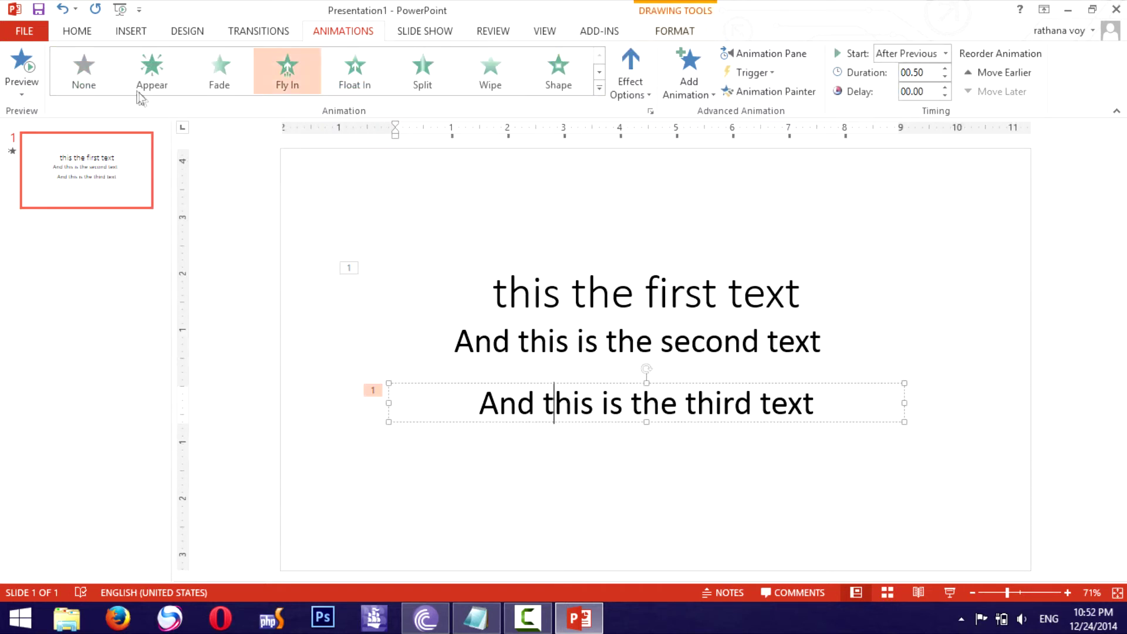
pyautogui.click(84, 71)
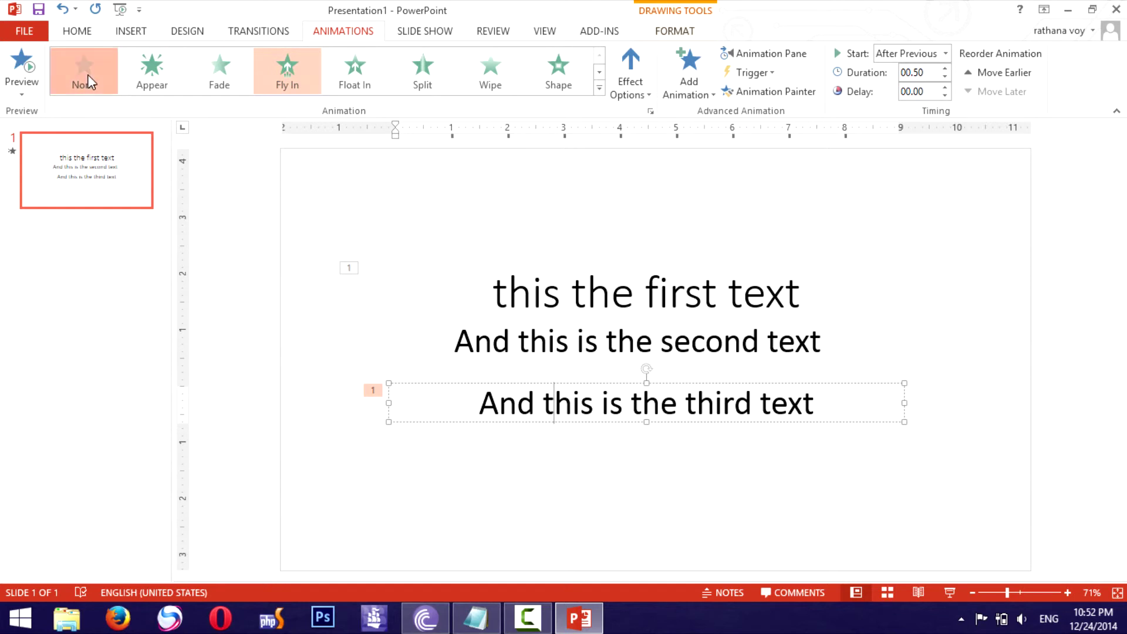
pyautogui.click(508, 292)
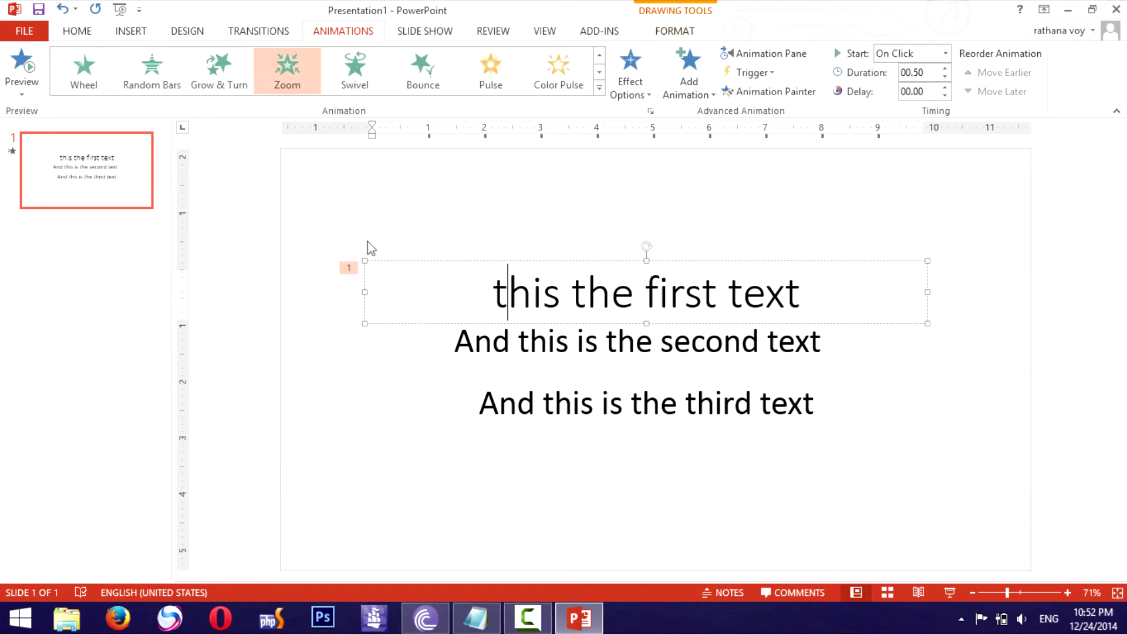
pyautogui.click(599, 57)
pyautogui.click(109, 82)
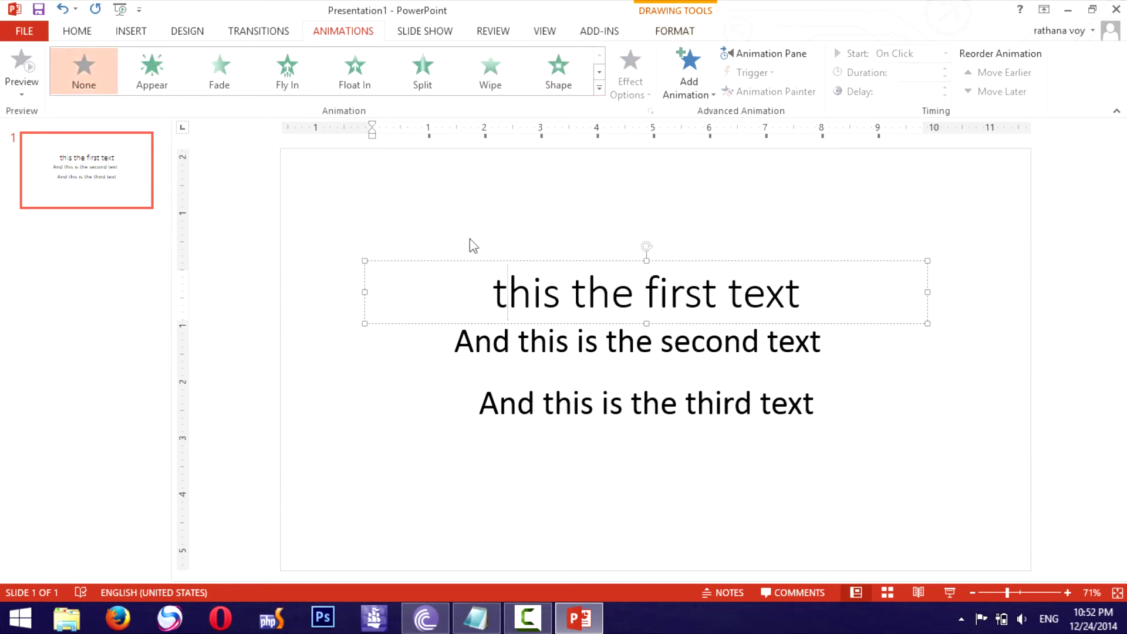
pyautogui.click(487, 260)
# Step: Move the first text line higher and the third text line lower on the slide
pyautogui.moveTo(487, 261); pyautogui.dragTo(487, 225)
pyautogui.click(512, 328)
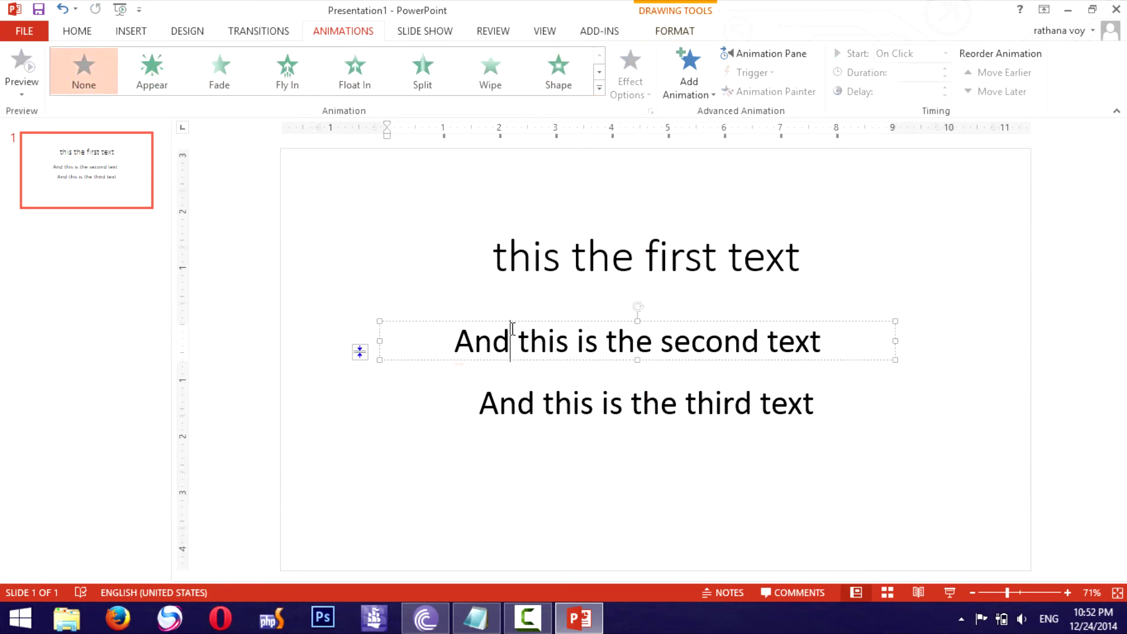
pyautogui.click(535, 405)
pyautogui.moveTo(541, 403); pyautogui.dragTo(540, 440)
# Step: Select all three text boxes together
pyautogui.click(556, 341)
pyautogui.click(545, 238)
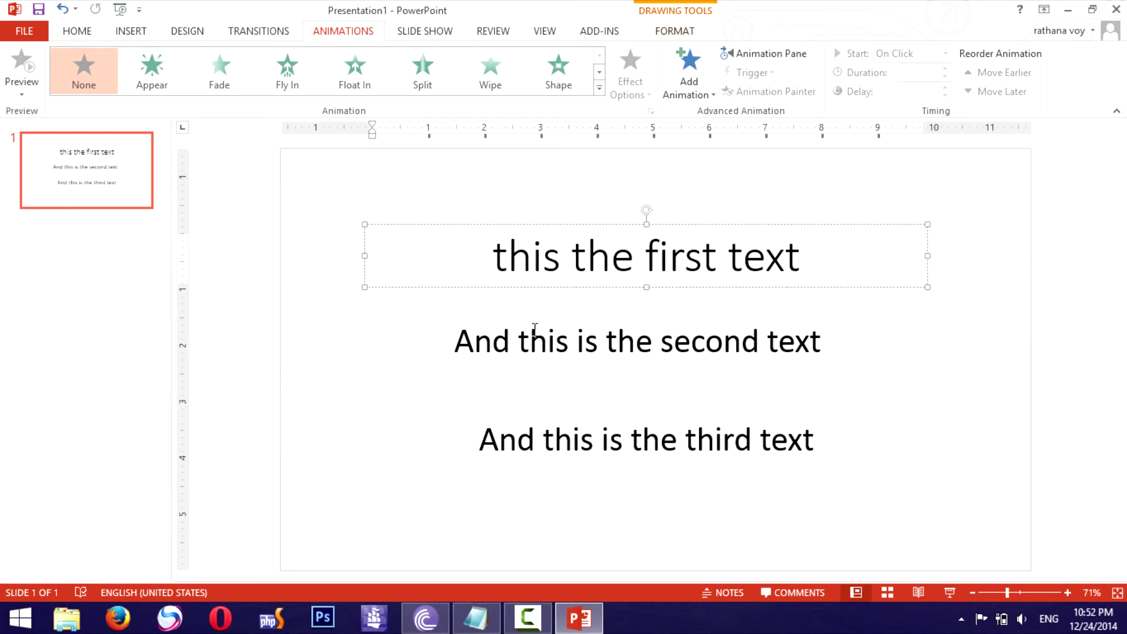
pyautogui.keyDown('shift'); pyautogui.click(533, 326); pyautogui.keyUp('shift')
pyautogui.keyDown('shift'); pyautogui.click(533, 422); pyautogui.keyUp('shift')
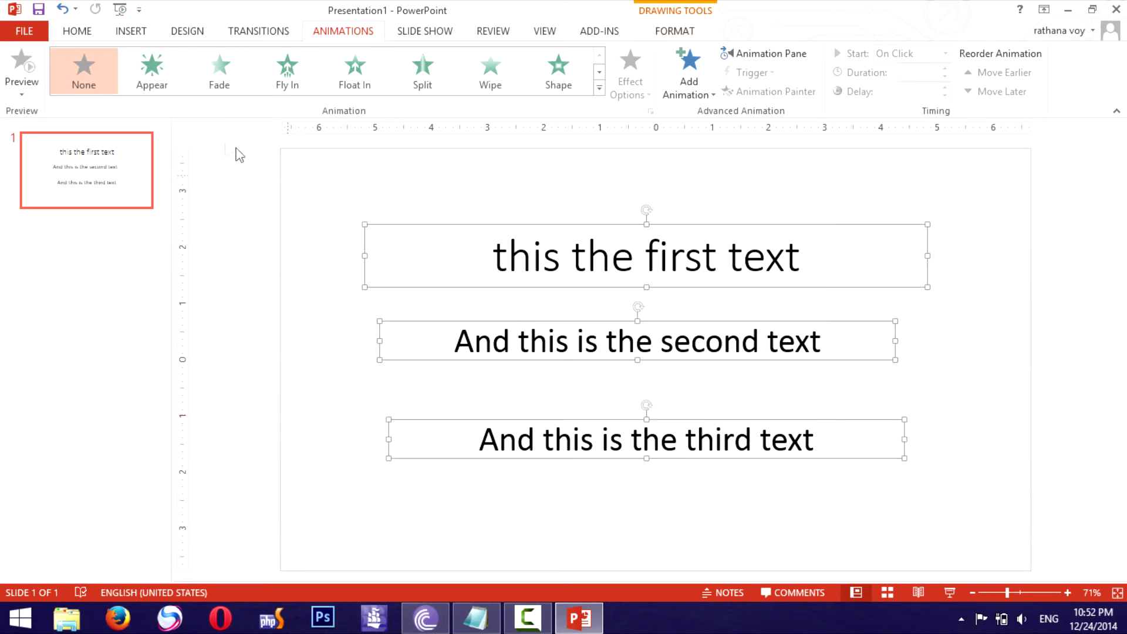
# Step: Apply the 02.00 Shape entrance to all three text lines, then start the slide show from this slide
pyautogui.click(425, 84)
pyautogui.click(486, 77)
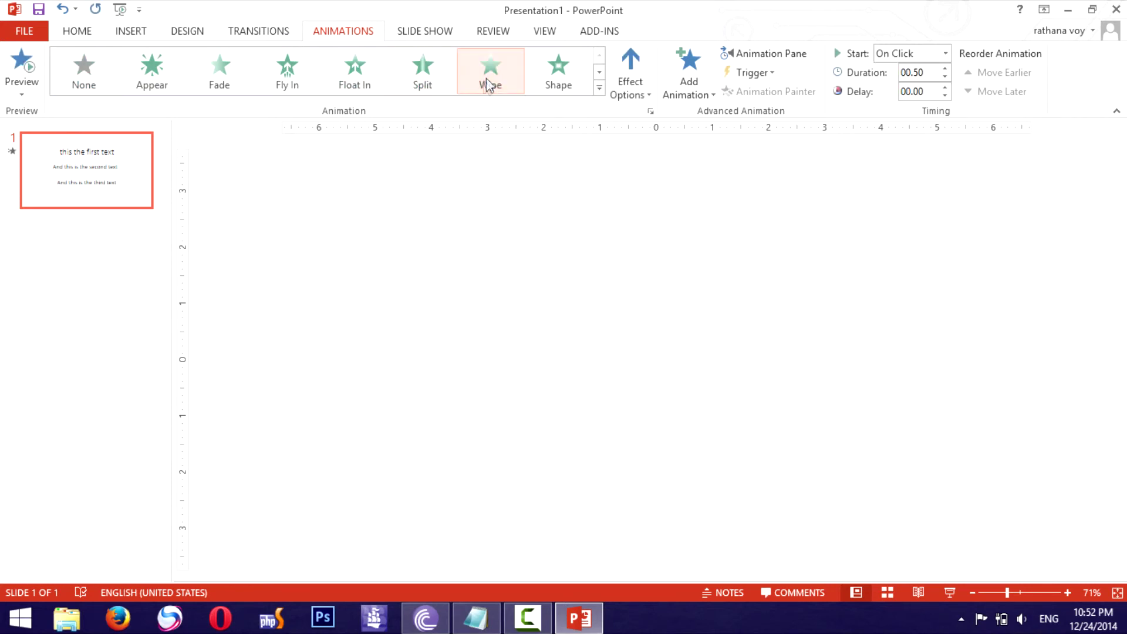
pyautogui.click(569, 82)
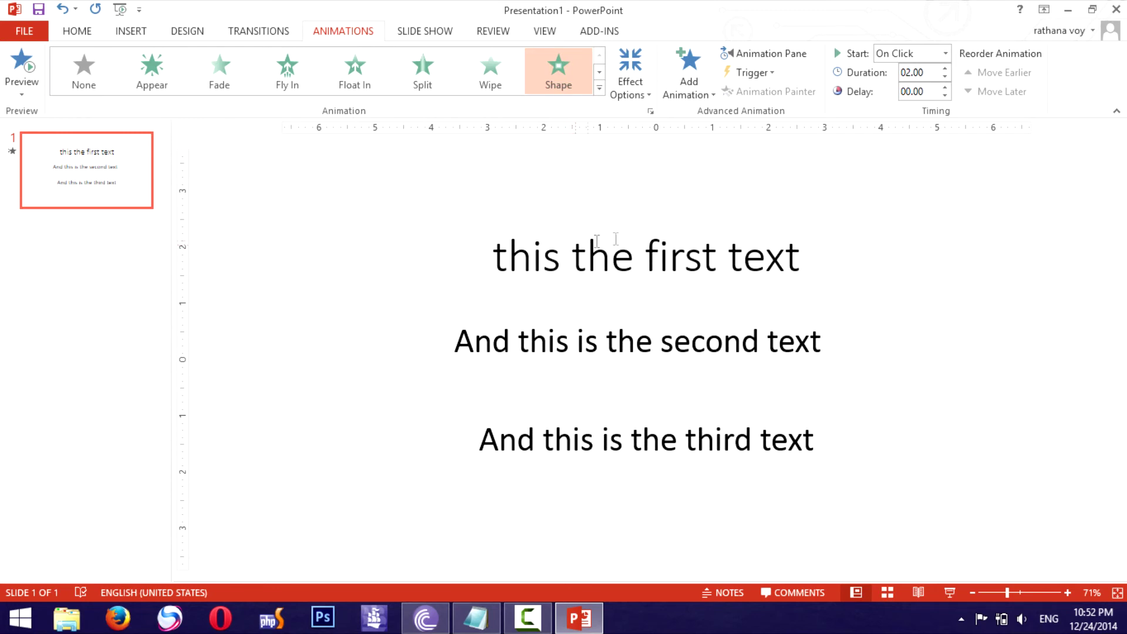
pyautogui.click(587, 234)
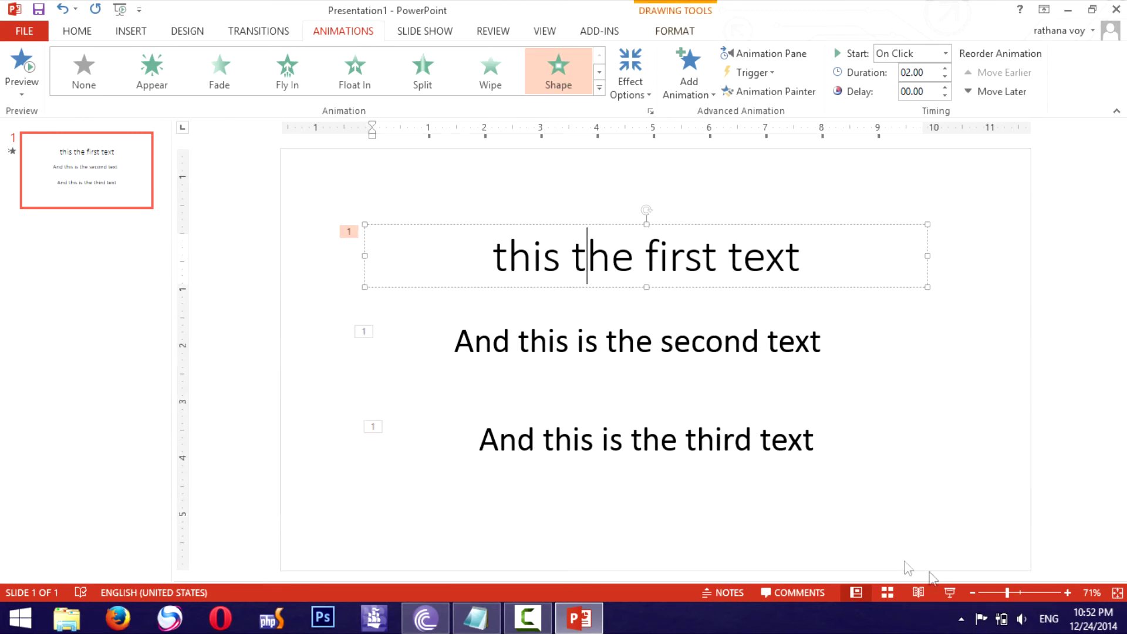
pyautogui.click(950, 593)
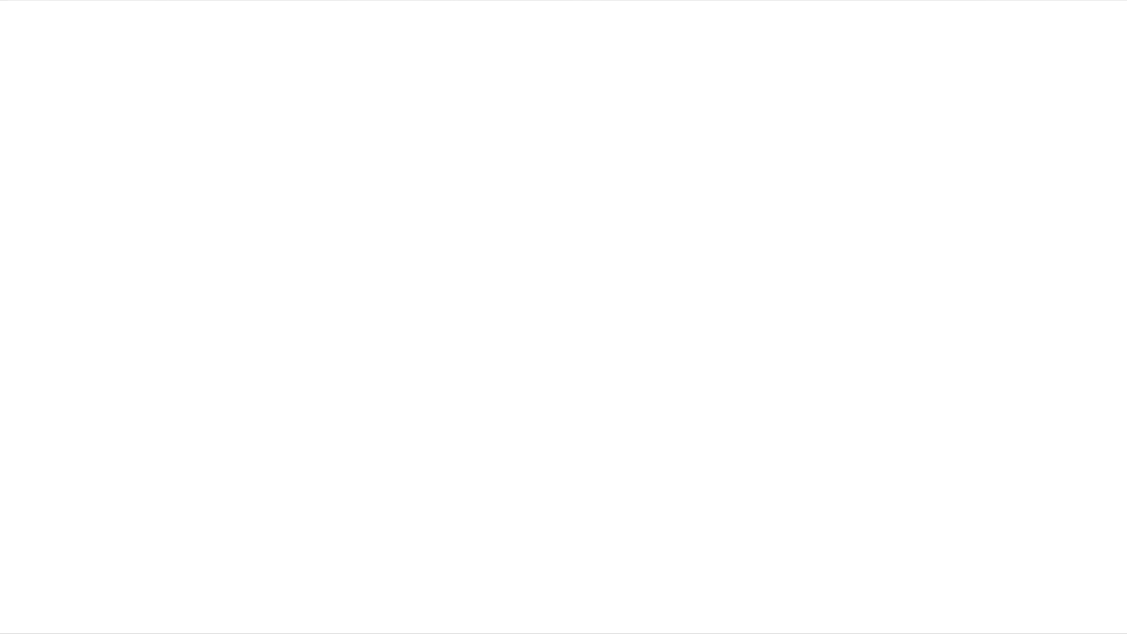
# Step: Play the three lines' entrance animations, exit the show, and select the first text line
pyautogui.click(550, 332)
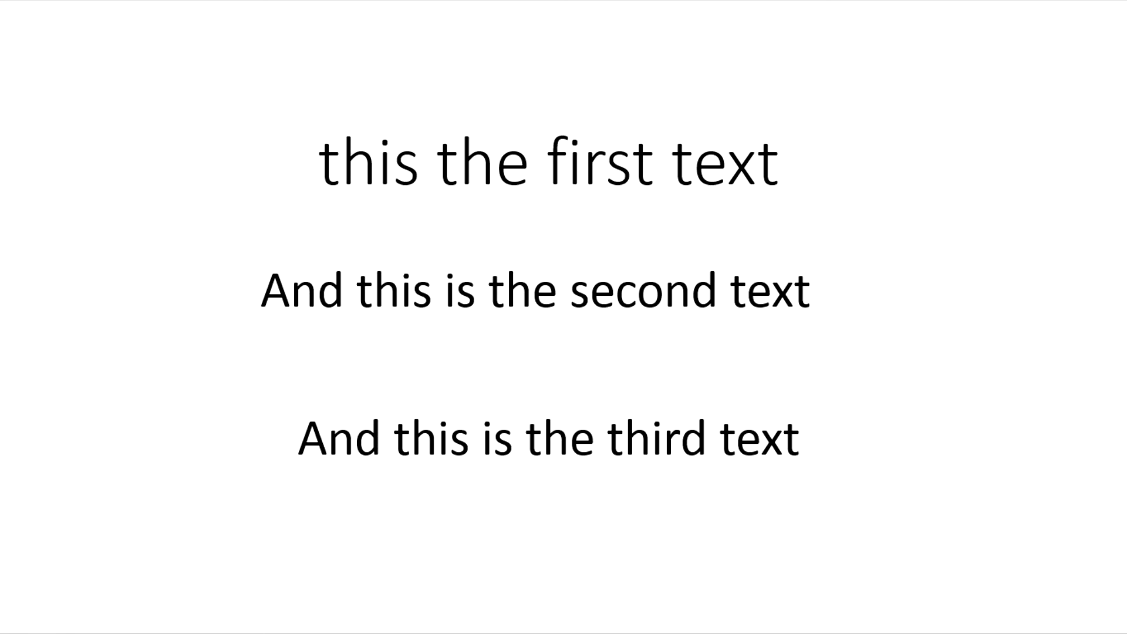
pyautogui.press('Escape')
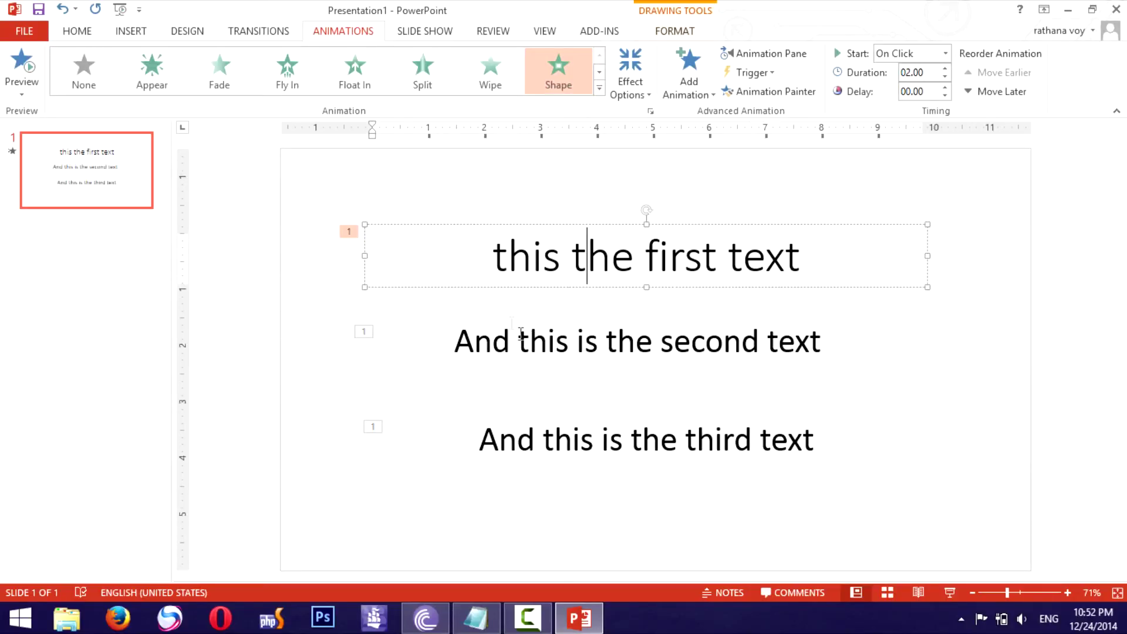
pyautogui.click(846, 382)
# Step: Change the first text line's entrance effect to Zoom
pyautogui.click(631, 341)
pyautogui.click(612, 258)
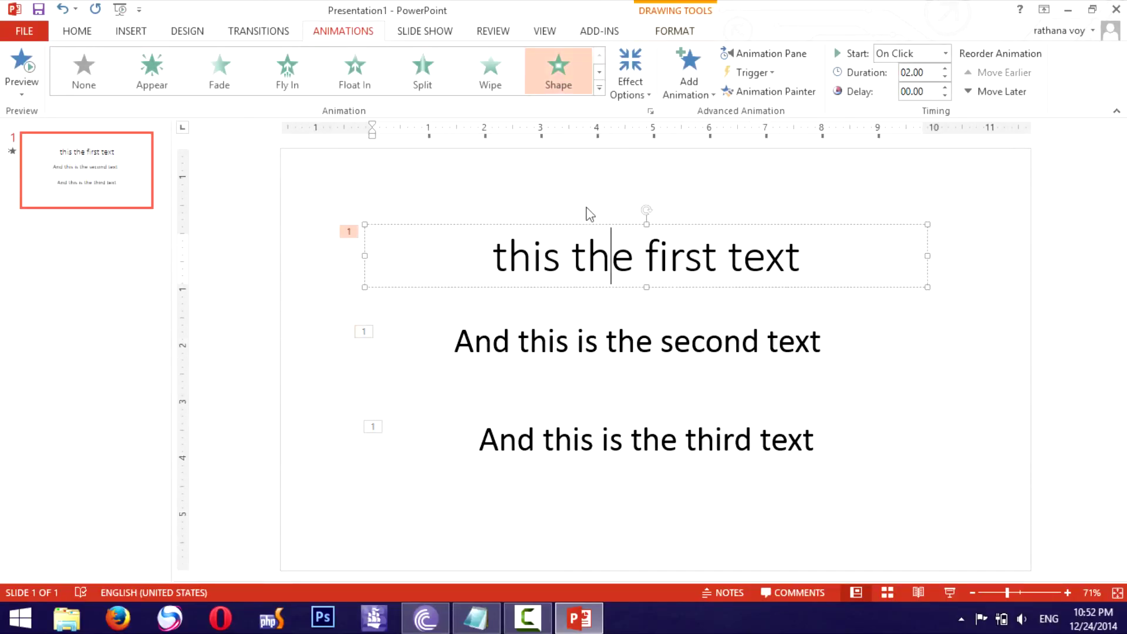
pyautogui.click(599, 73)
pyautogui.click(293, 85)
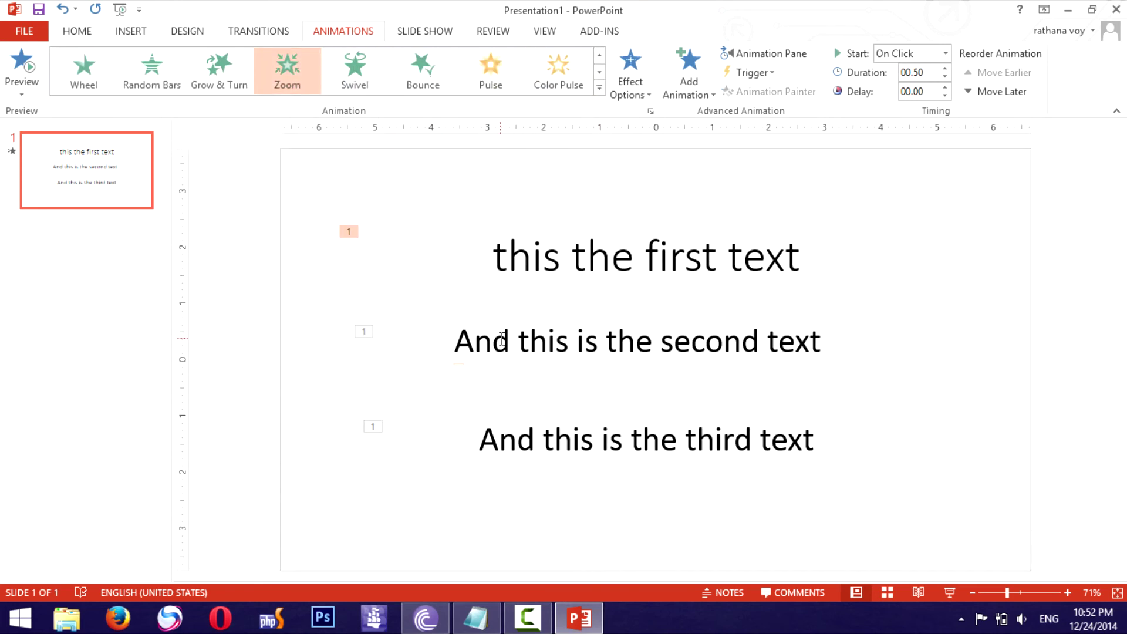
# Step: Check the second line's timing, then start the slide show from this slide
pyautogui.click(502, 339)
pyautogui.click(614, 387)
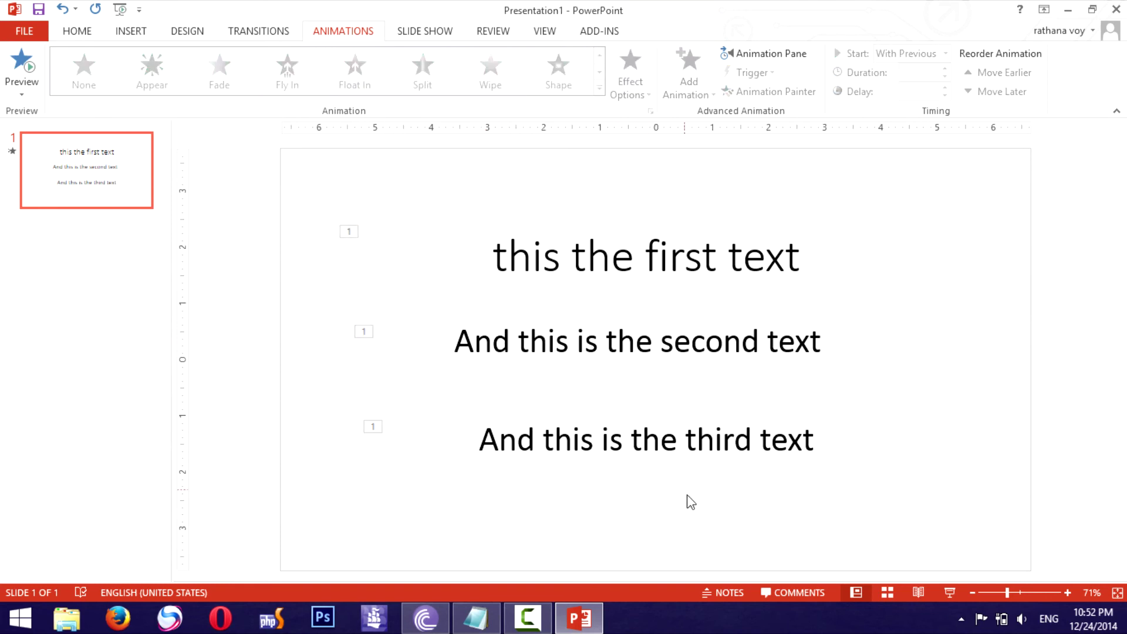
pyautogui.click(949, 593)
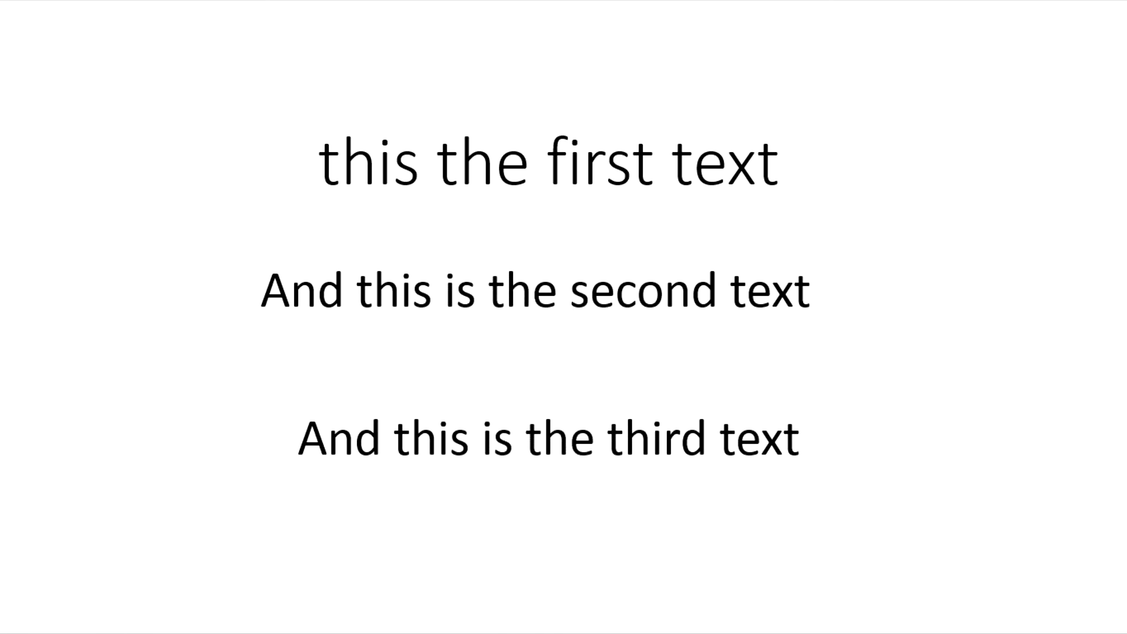
# Step: Exit the slide show with Esc to return to the slide editor
pyautogui.press('Escape')
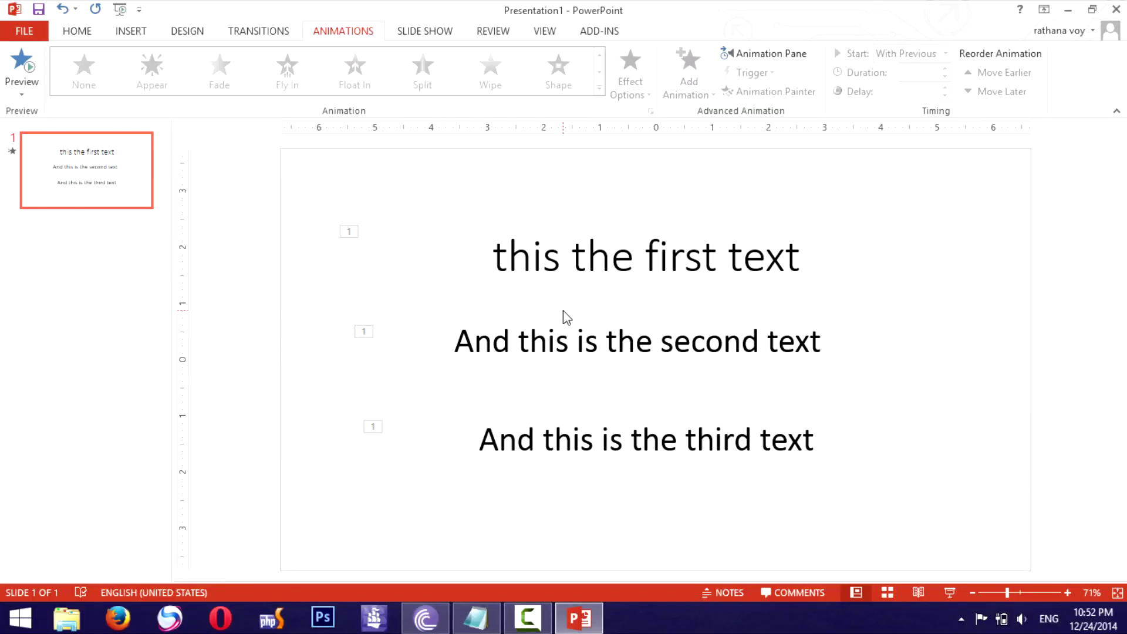